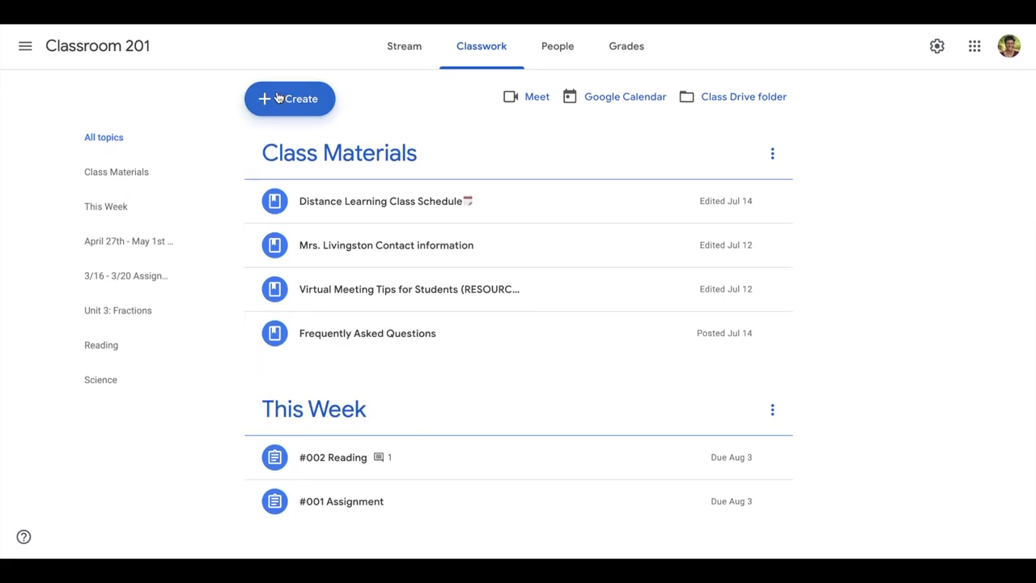
{"action": "left_click", "coordinate": [279, 98]}
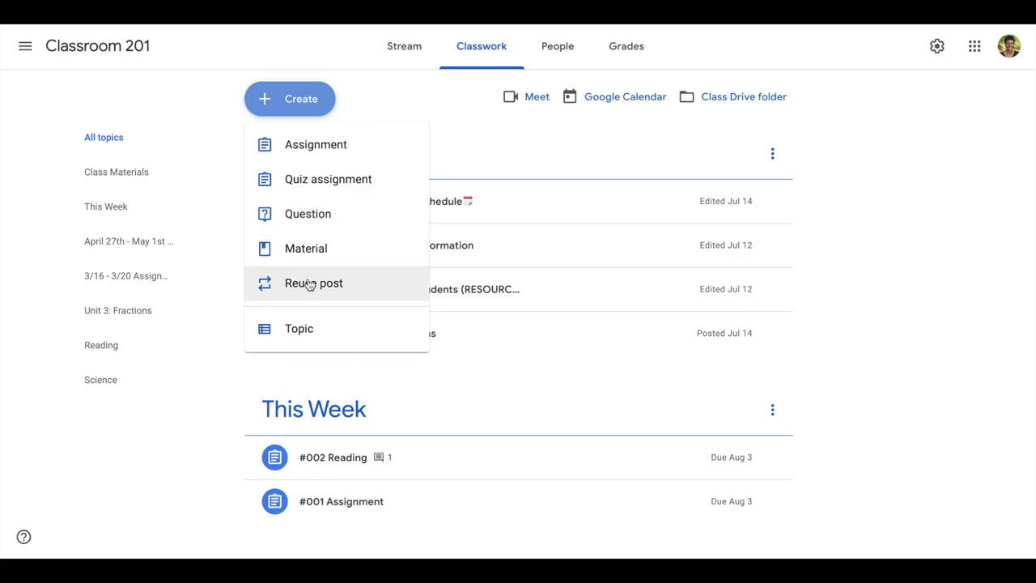
{"action": "left_click", "coordinate": [316, 185]}
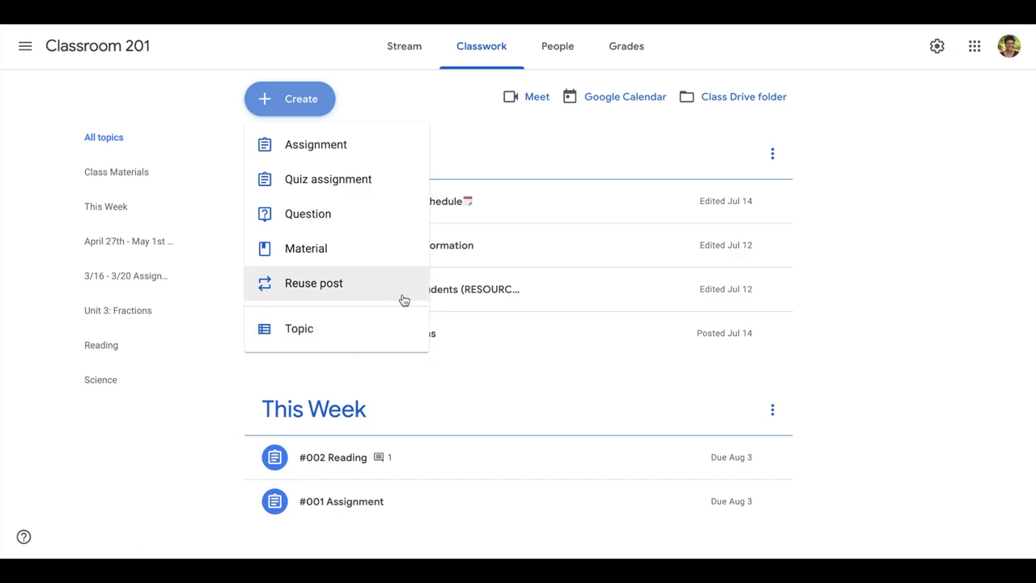
{"action": "left_click", "coordinate": [476, 145]}
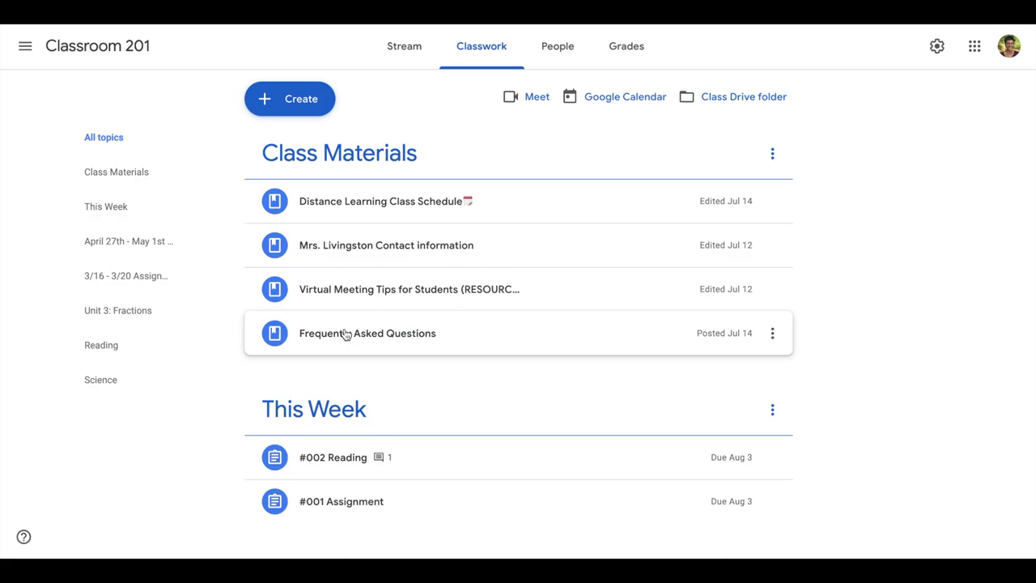
- Look through the class's classwork topics and their posts, from Class Materials to Science
{"action": "scroll", "coordinate": [364, 159], "scroll_direction": "down", "scroll_amount": 4}
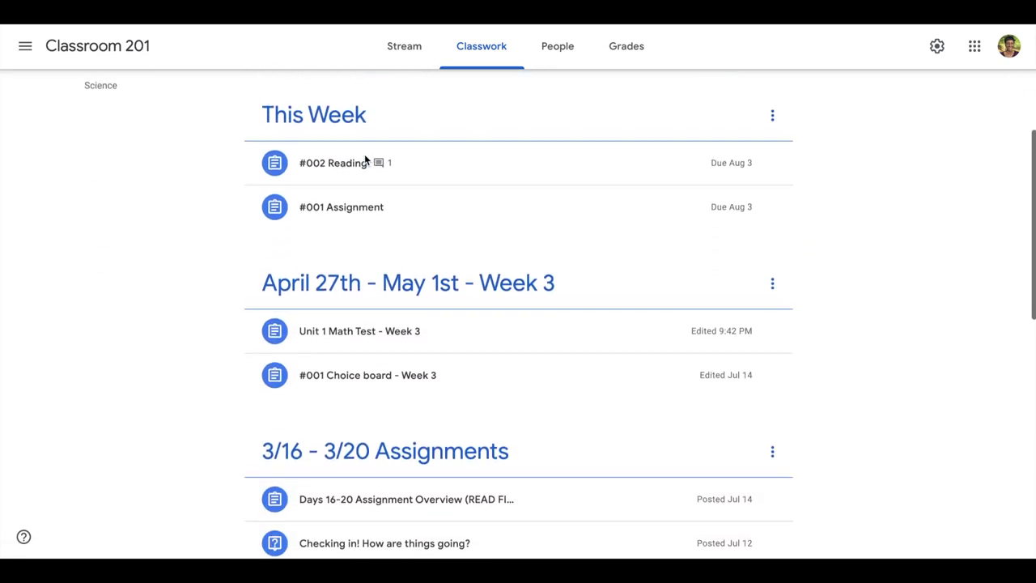
{"action": "scroll", "coordinate": [365, 160], "scroll_direction": "down", "scroll_amount": 1}
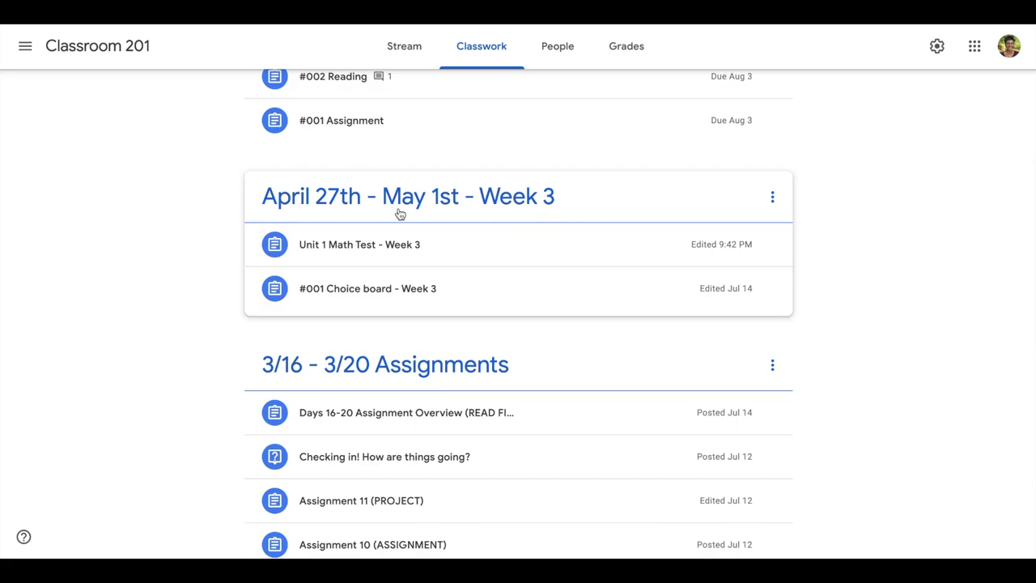
{"action": "scroll", "coordinate": [315, 204], "scroll_direction": "down", "scroll_amount": 1}
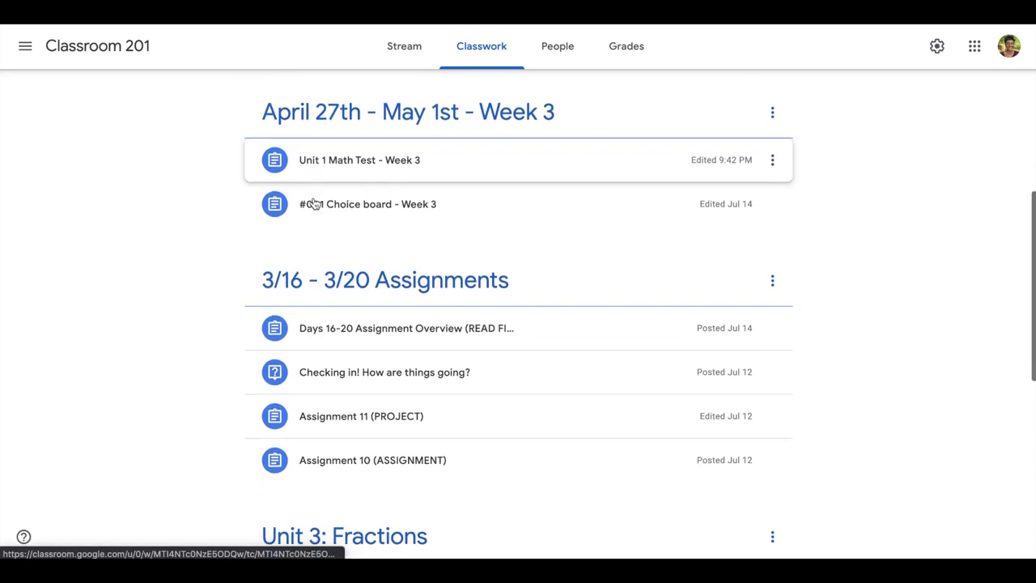
{"action": "scroll", "coordinate": [314, 204], "scroll_direction": "down", "scroll_amount": 2}
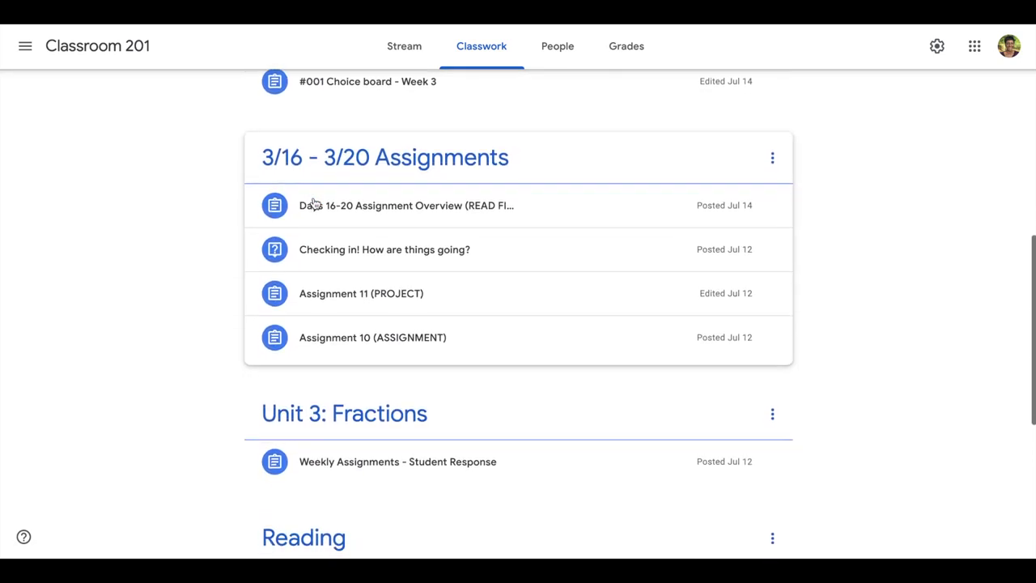
{"action": "scroll", "coordinate": [314, 204], "scroll_direction": "down", "scroll_amount": 4}
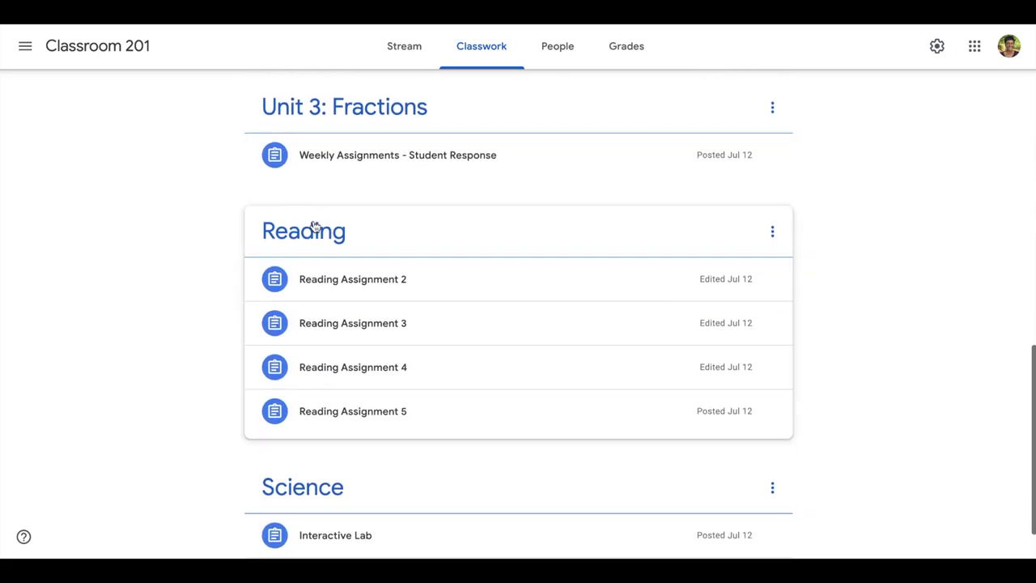
{"action": "scroll", "coordinate": [319, 206], "scroll_direction": "down", "scroll_amount": 1}
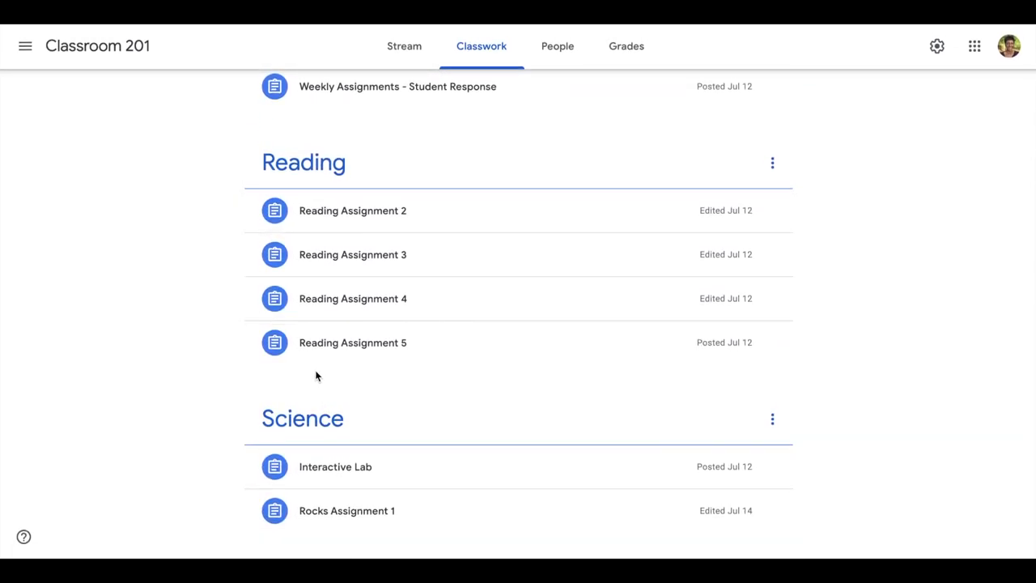
{"action": "scroll", "coordinate": [316, 376], "scroll_direction": "up", "scroll_amount": 1}
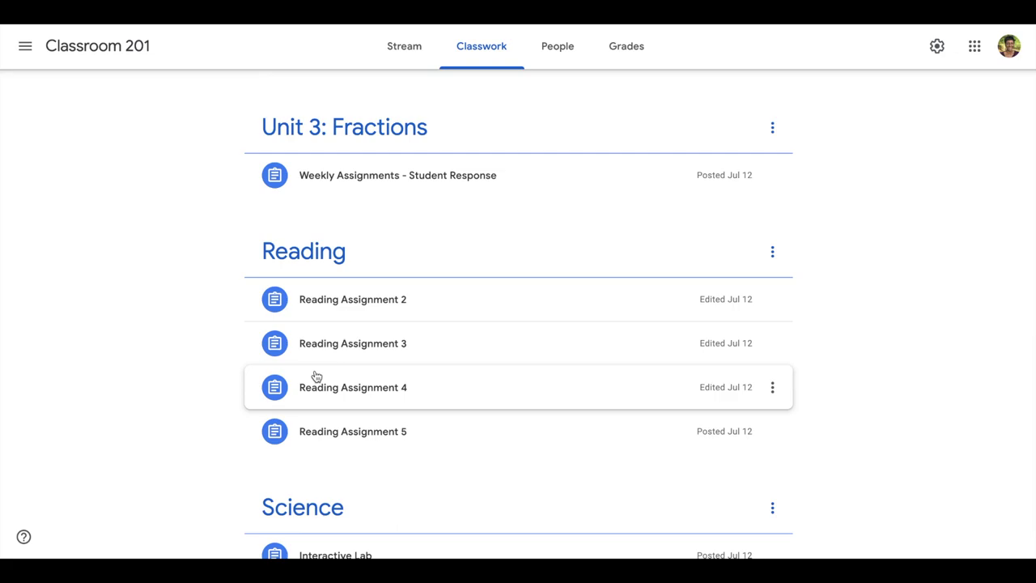
{"action": "scroll", "coordinate": [316, 376], "scroll_direction": "up", "scroll_amount": 10}
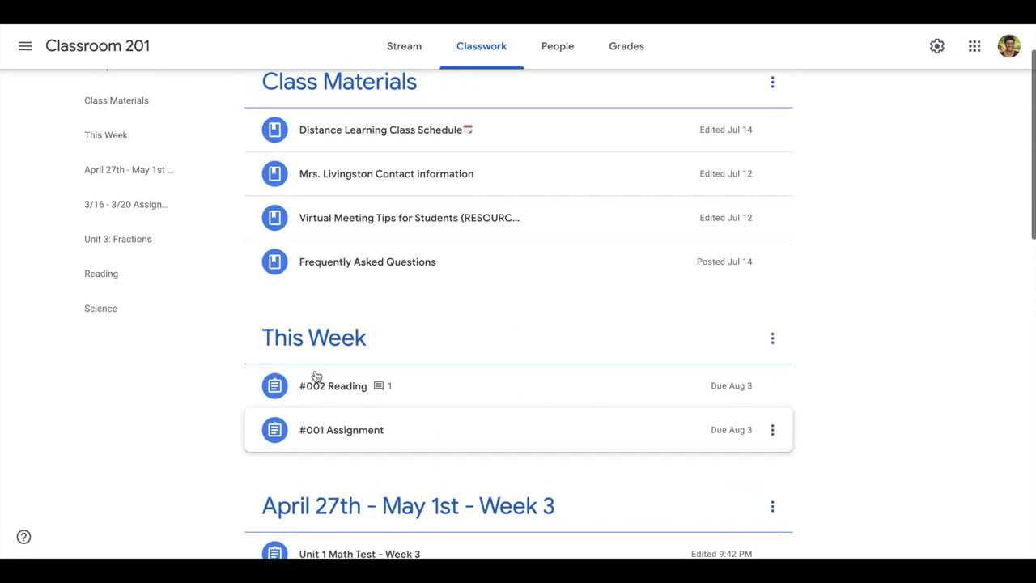
{"action": "scroll", "coordinate": [315, 376], "scroll_direction": "up", "scroll_amount": 2}
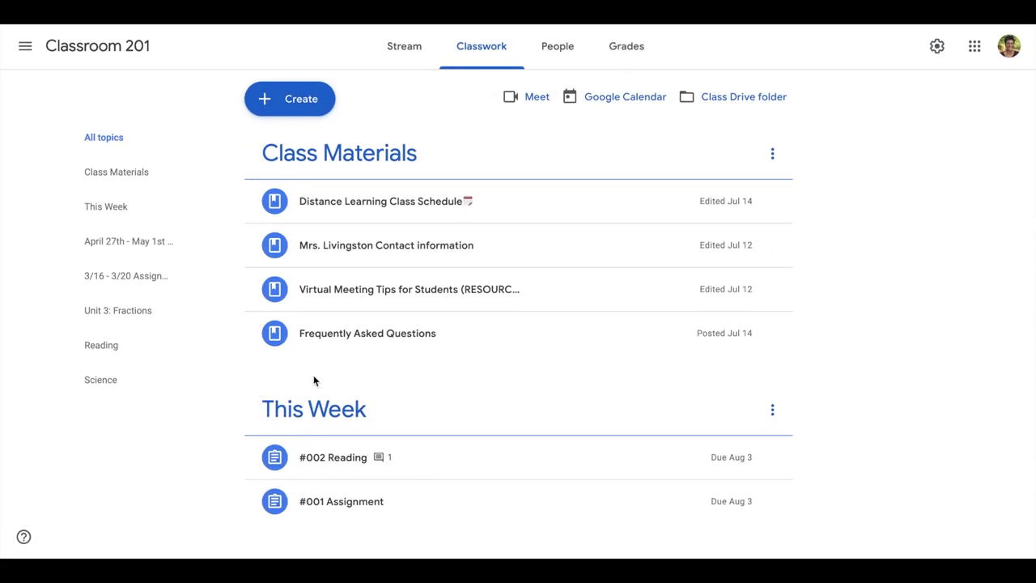
{"action": "scroll", "coordinate": [384, 340], "scroll_direction": "down", "scroll_amount": 1}
{"action": "scroll", "coordinate": [385, 340], "scroll_direction": "down", "scroll_amount": 1}
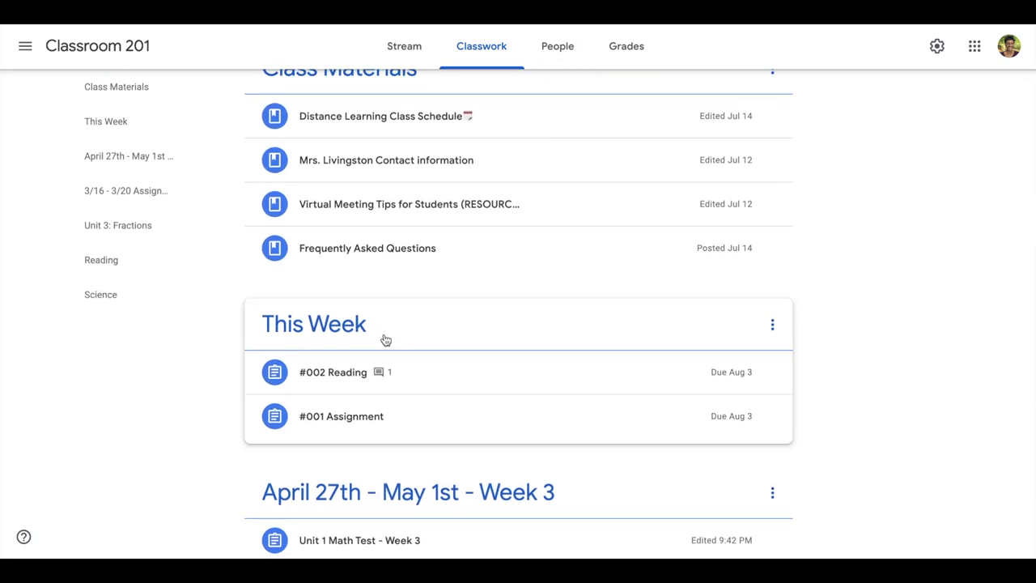
{"action": "scroll", "coordinate": [385, 340], "scroll_direction": "up", "scroll_amount": 2}
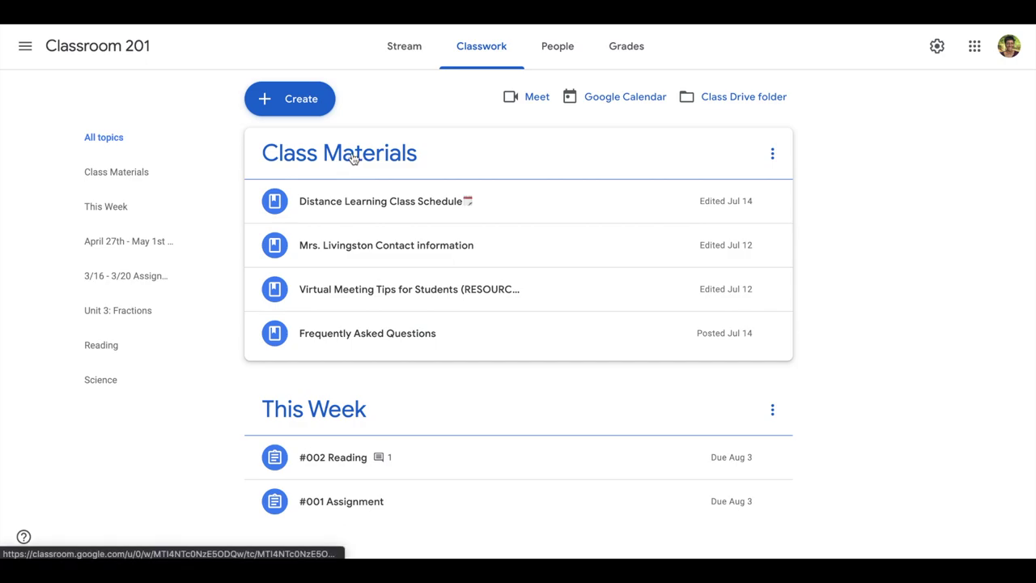
- Add a new classwork topic named "Today"
{"action": "left_click", "coordinate": [279, 98]}
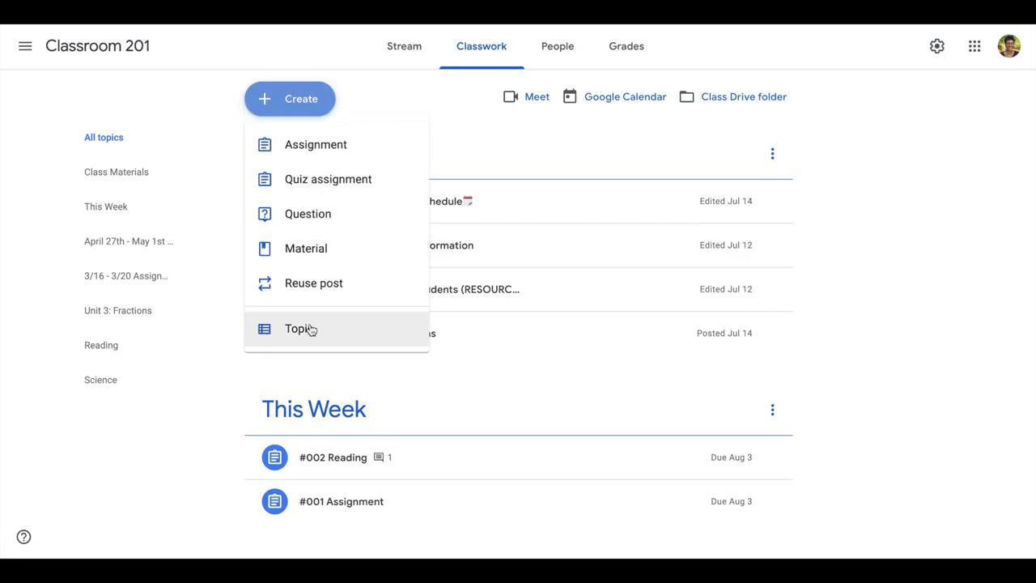
{"action": "left_click", "coordinate": [308, 329]}
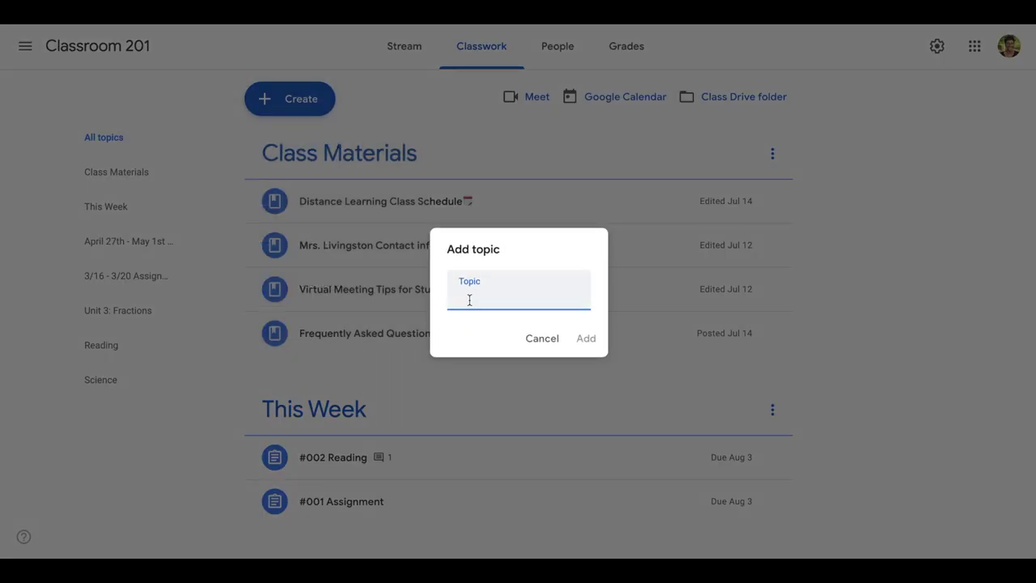
{"action": "type", "text": "Today"}
{"action": "left_click", "coordinate": [585, 341]}
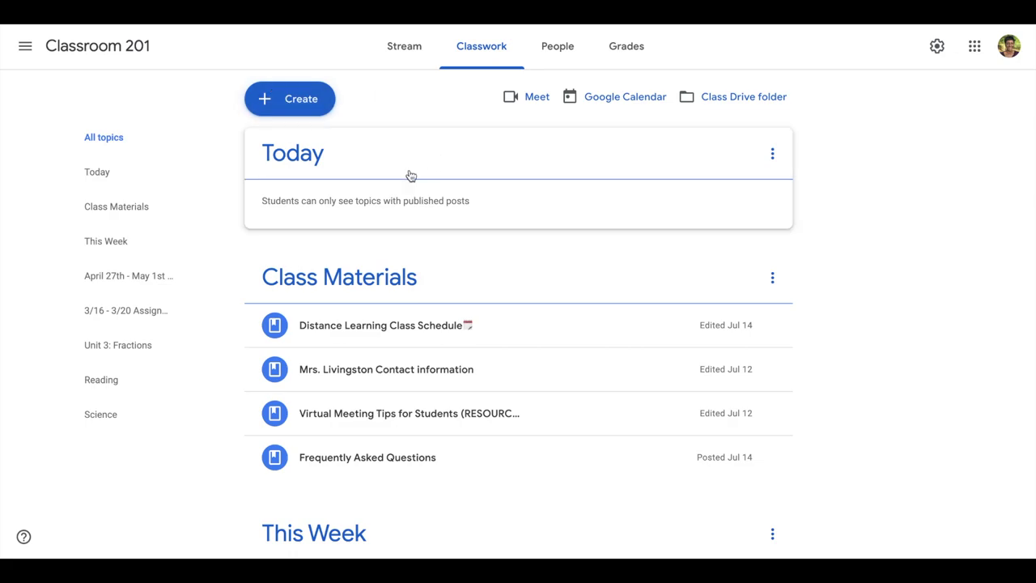
- Start an assignment titled "#003 Assignment" with instructions covering learning goal, directions with Steps 1 to 3, rubric, one-week time limit and turn-in reminder
{"action": "left_click", "coordinate": [290, 99]}
{"action": "left_click", "coordinate": [288, 144]}
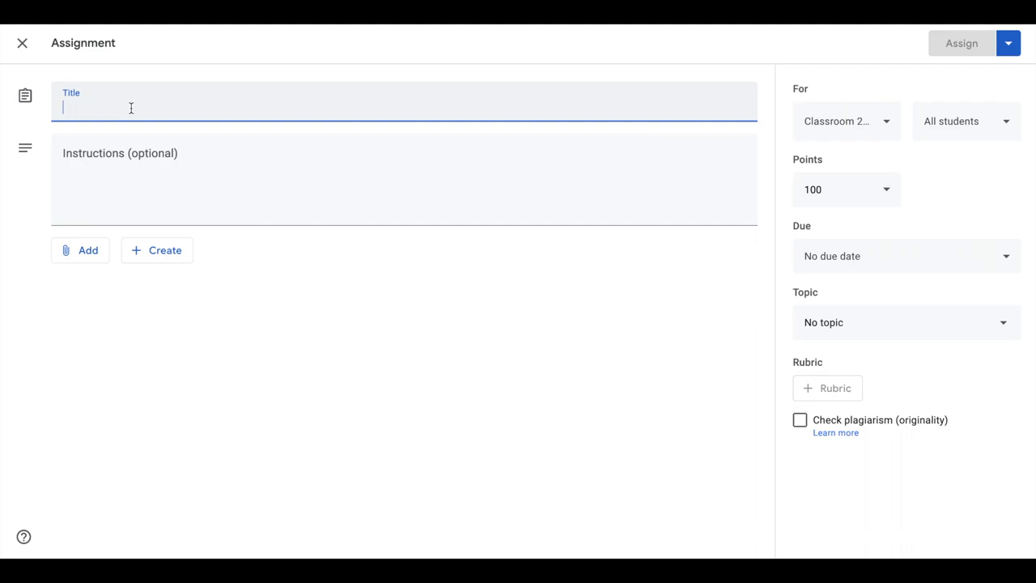
{"action": "type", "text": "#003 "}
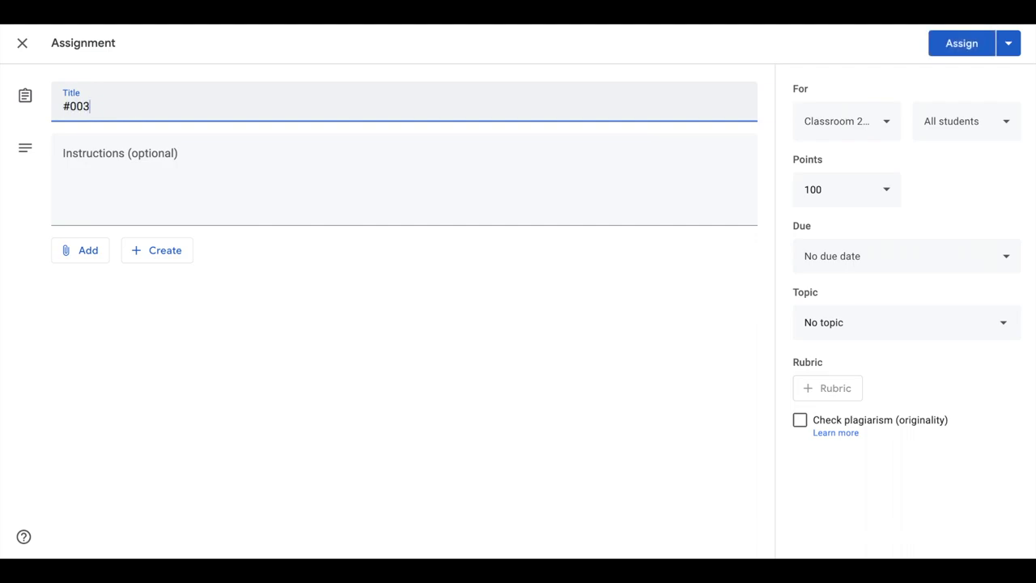
{"action": "type", "text": "Assignment"}
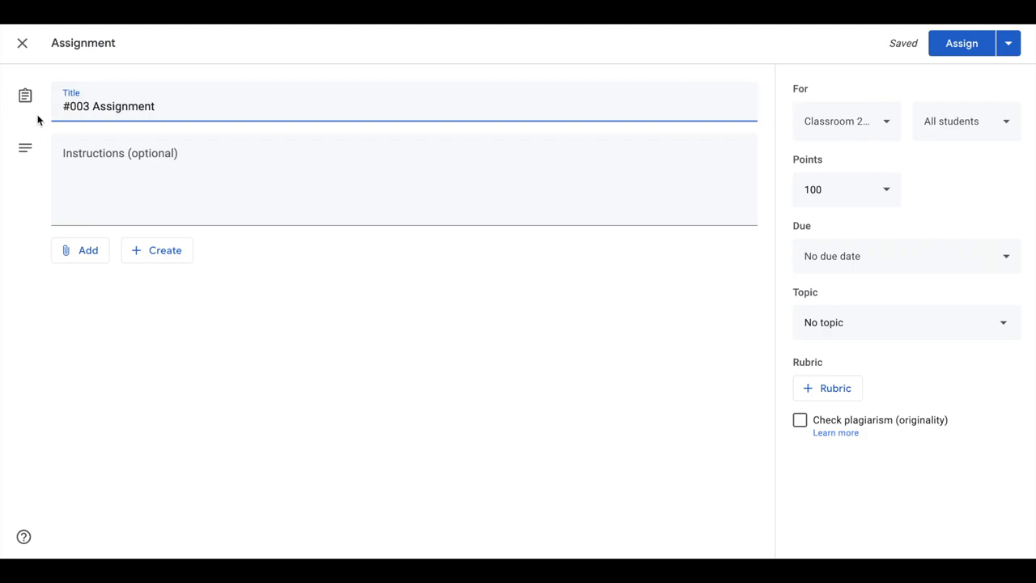
{"action": "left_click_drag", "start_coordinate": [92, 106], "coordinate": [60, 106]}
{"action": "left_click", "coordinate": [127, 108]}
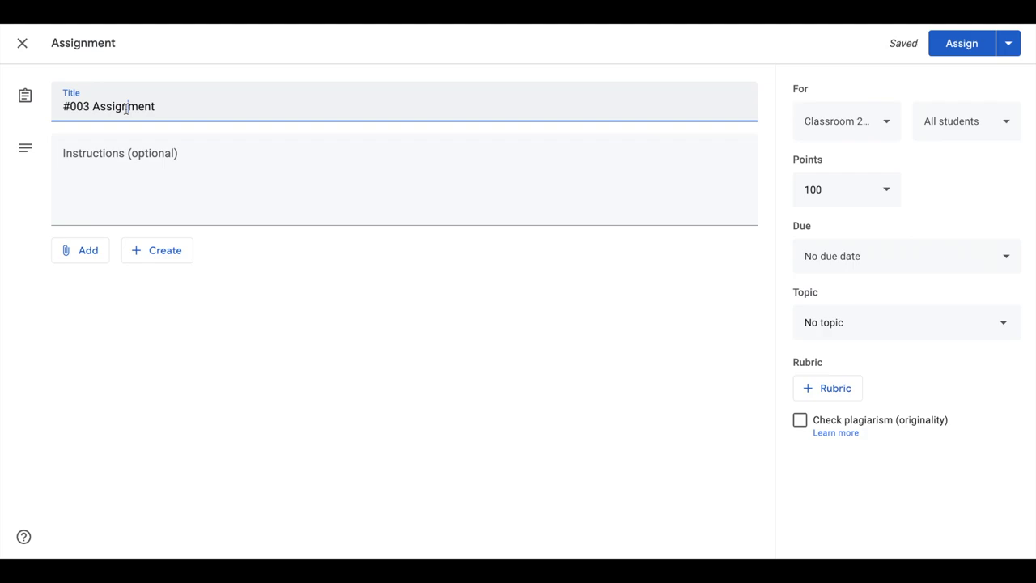
{"action": "left_click", "coordinate": [84, 147]}
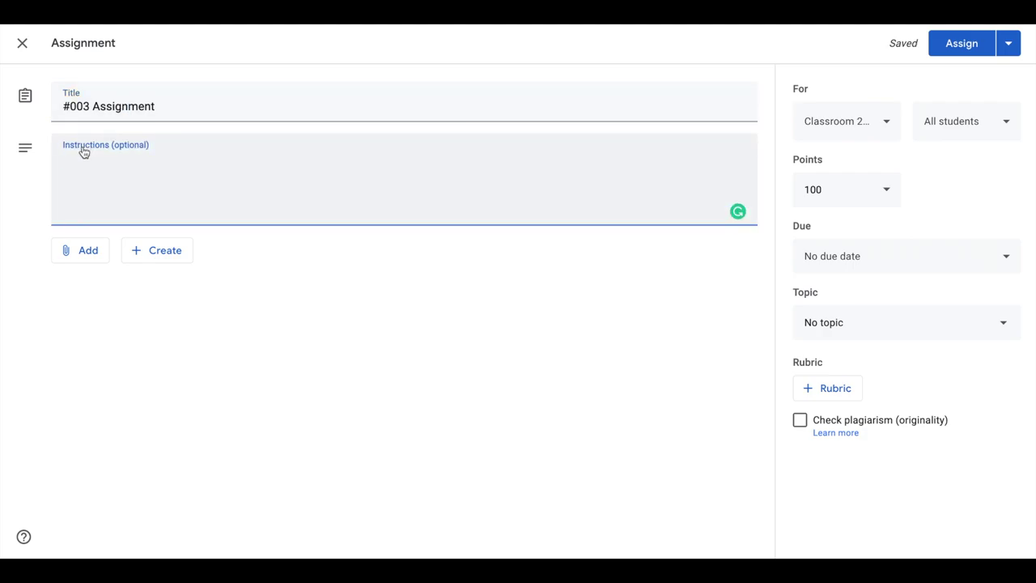
{"action": "type", "text": "Learning Goal: I \"can\" statement - student friendly Directions: Detailed Instructions (Suggested time it will take to complete) Step 1 Step 2 Step 3 Rubric: See attached rubric to see how your work will be graded. Time: You have one week to complete this assignment. (check due date) Turn in: Don’t forget to submit assignment by tapping the turn in button."}
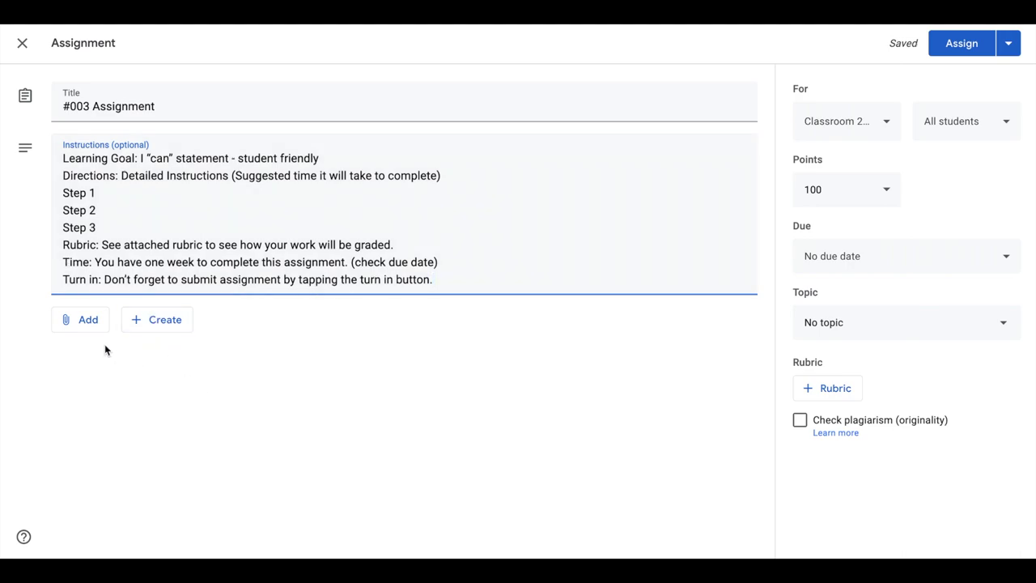
- Attach the "#003 Assignment" document from Google Drive and set it to make a copy for each student
{"action": "left_click", "coordinate": [90, 320]}
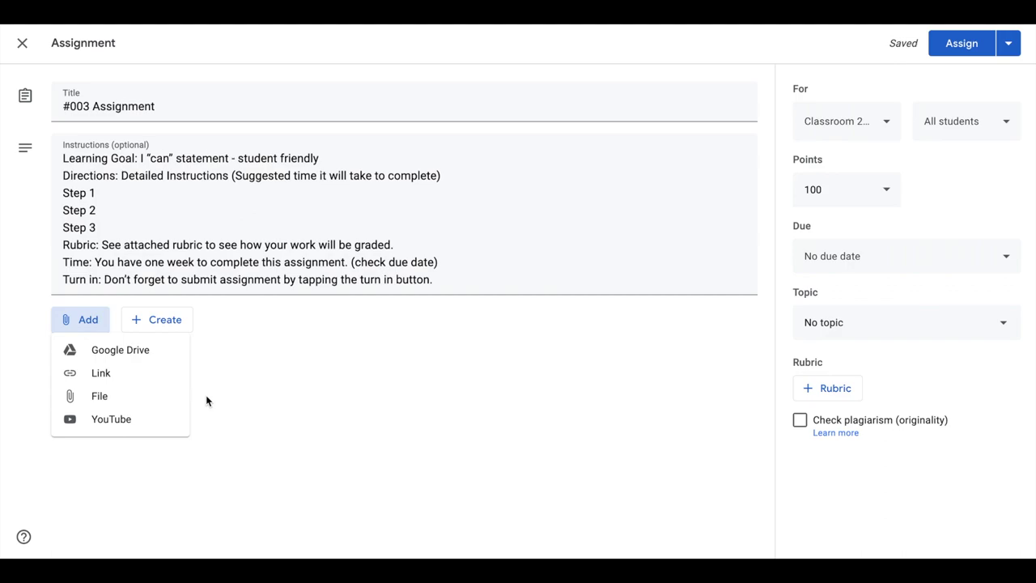
{"action": "left_click", "coordinate": [125, 350]}
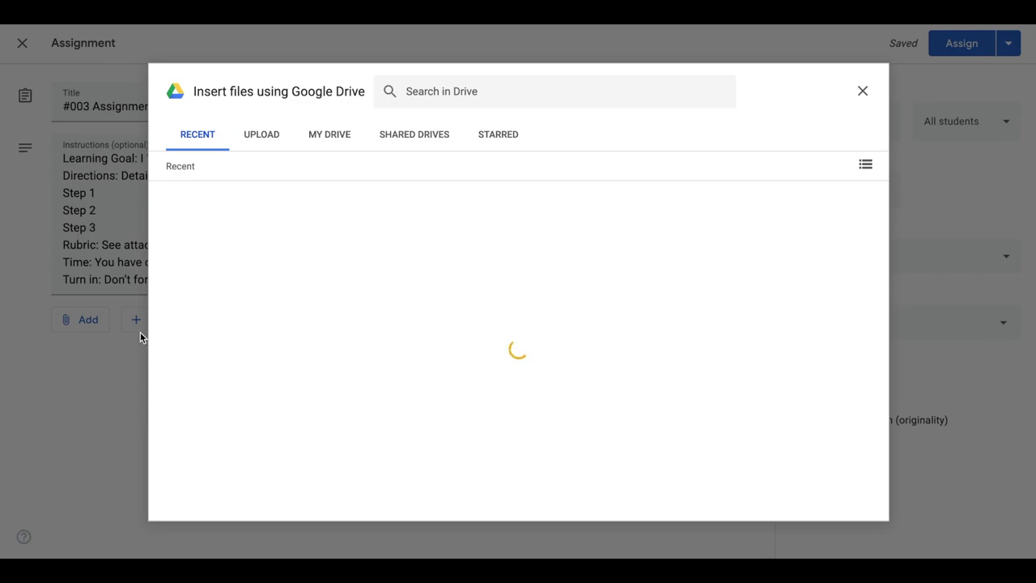
{"action": "left_click", "coordinate": [341, 311]}
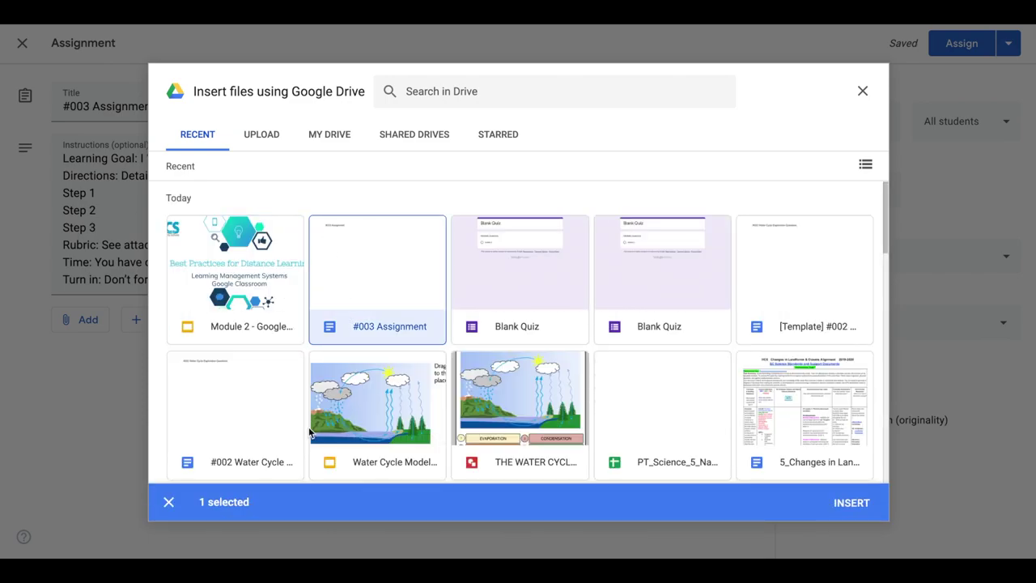
{"action": "left_click", "coordinate": [847, 503]}
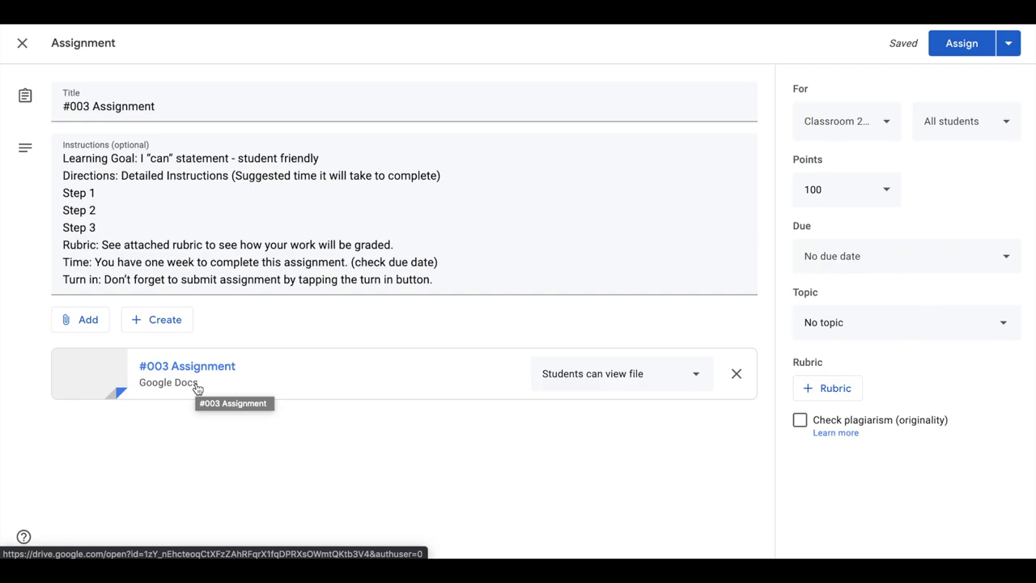
{"action": "left_click", "coordinate": [694, 380]}
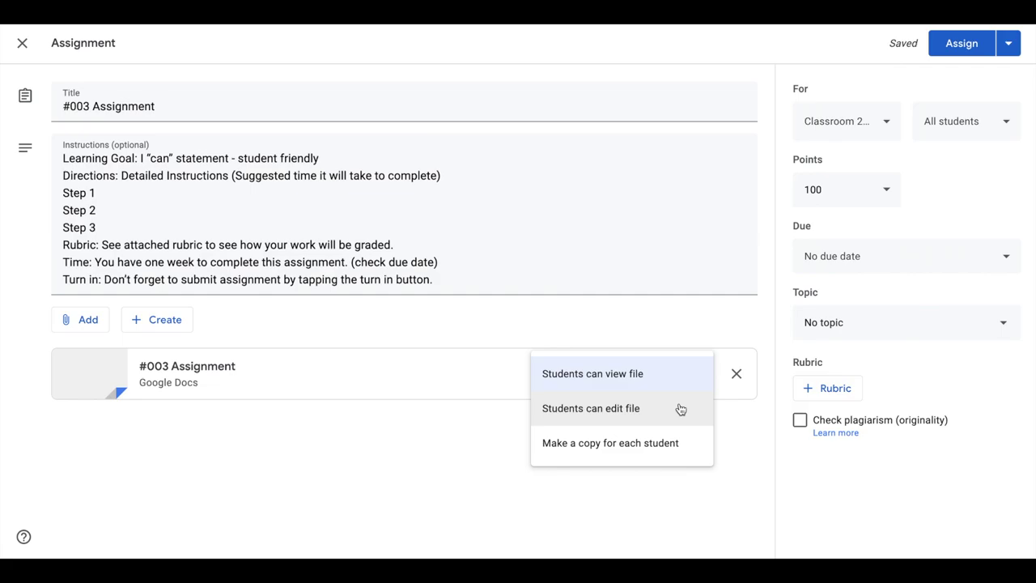
{"action": "left_click", "coordinate": [672, 443]}
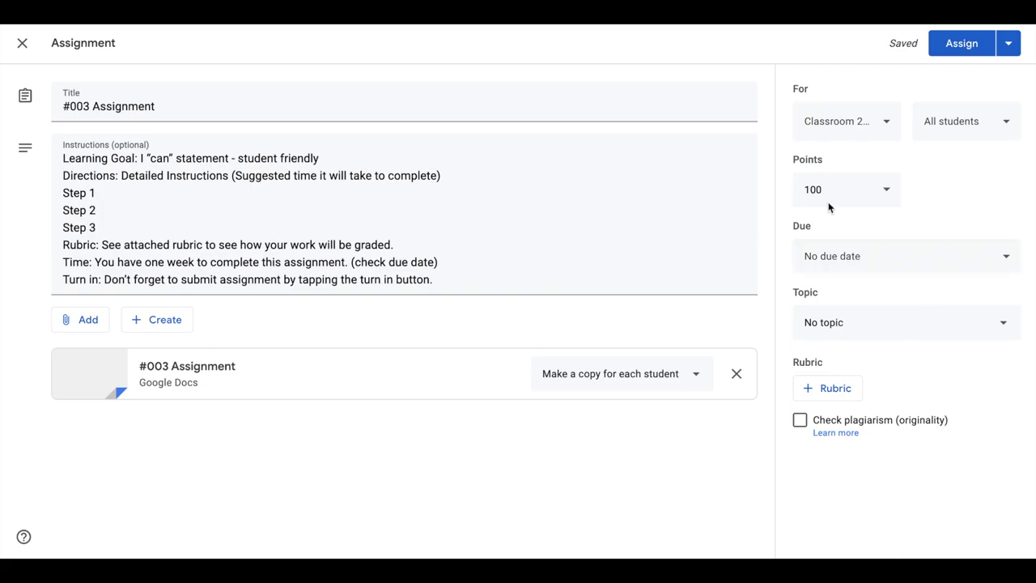
{"action": "left_click", "coordinate": [885, 123]}
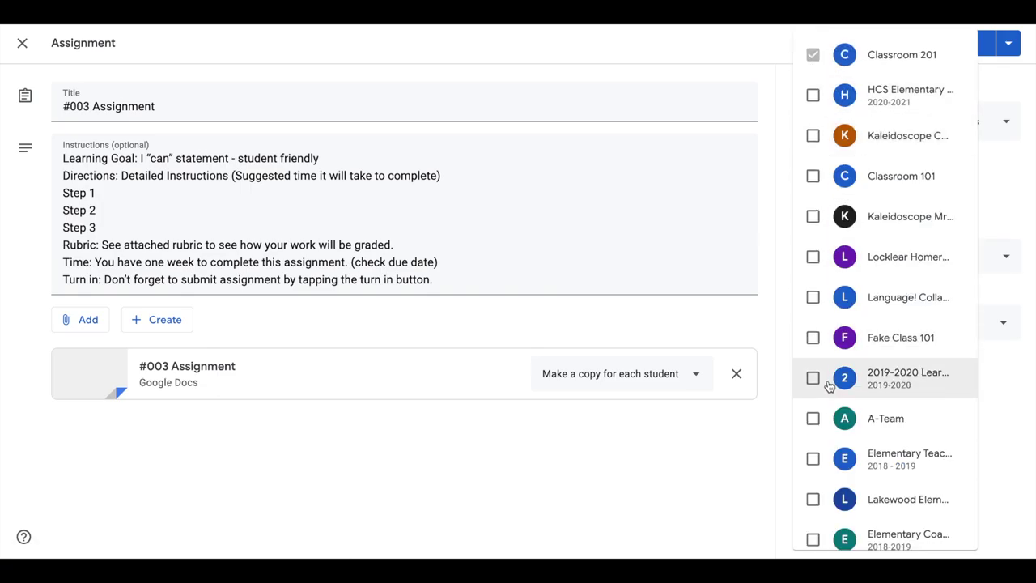
{"action": "left_click", "coordinate": [814, 95]}
{"action": "left_click", "coordinate": [814, 97]}
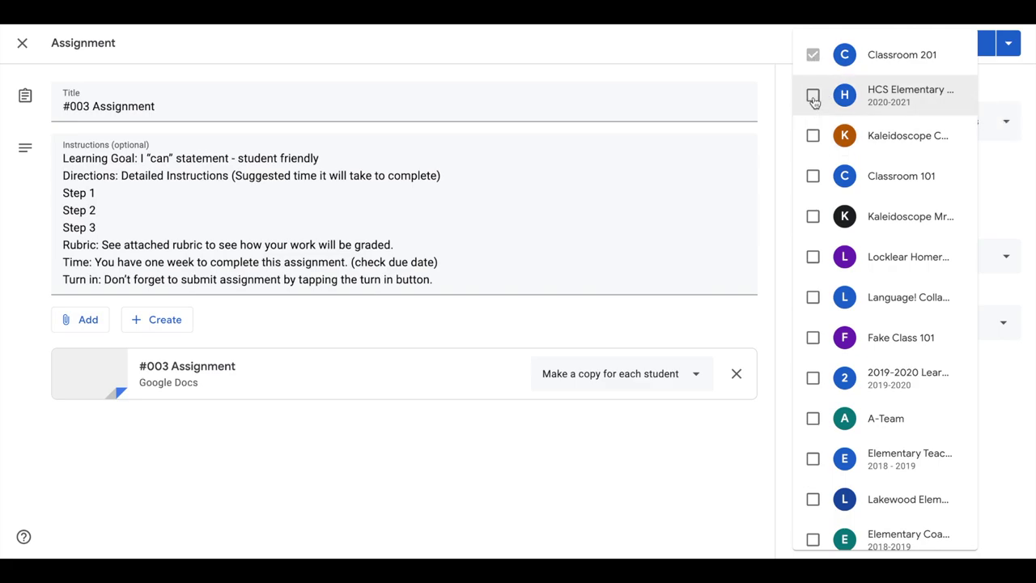
{"action": "left_click", "coordinate": [774, 73]}
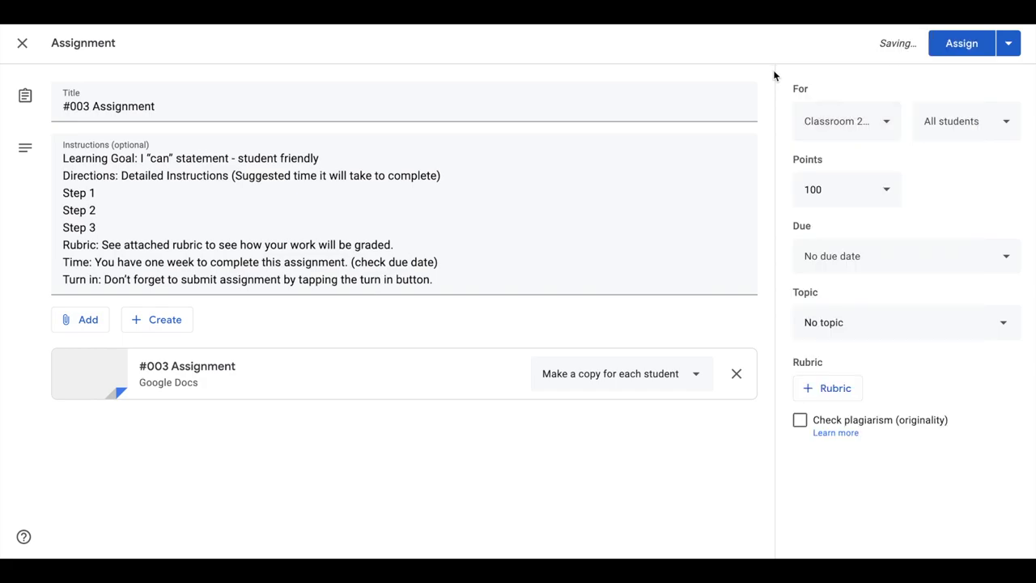
- Exclude the first listed student from the assignment's recipients and reselect all students
{"action": "left_click", "coordinate": [954, 132]}
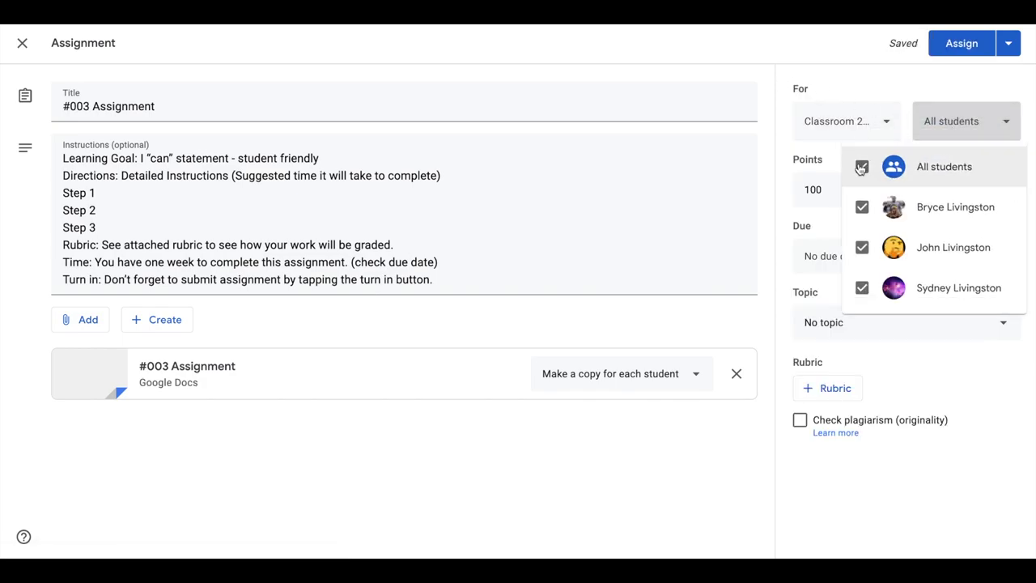
{"action": "left_click", "coordinate": [862, 208]}
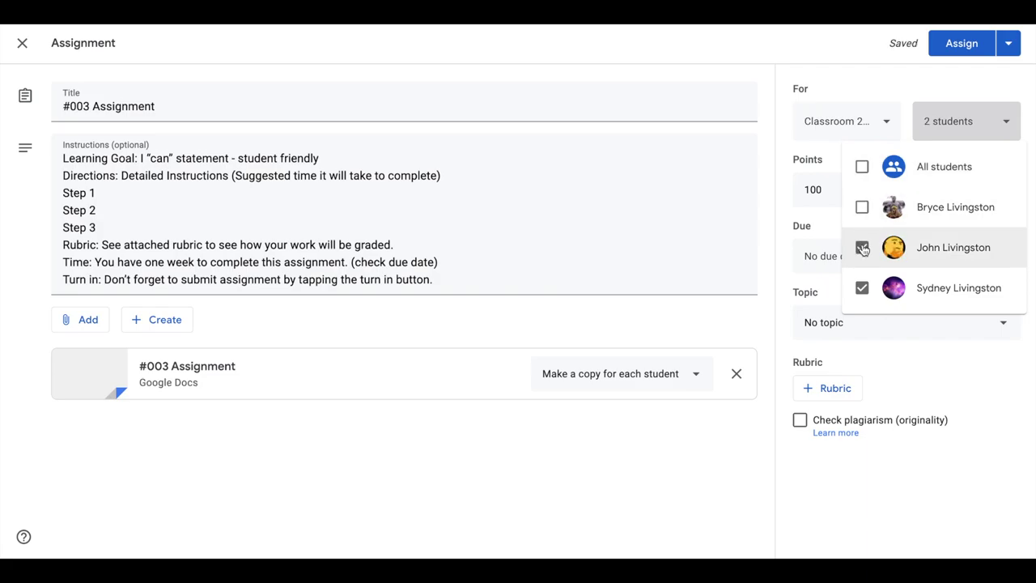
{"action": "left_click", "coordinate": [862, 167]}
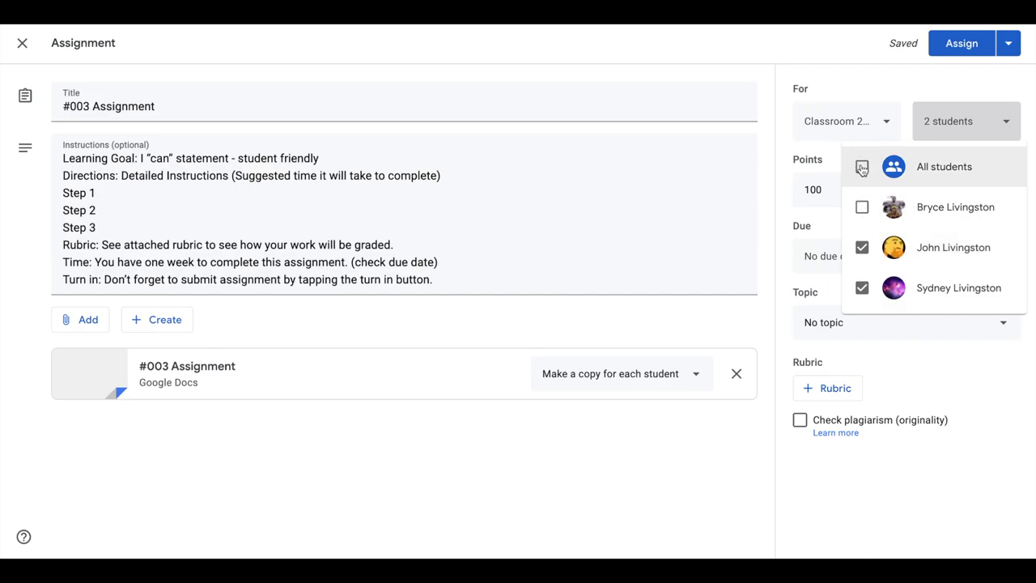
- Add the first listed Kaleidoscope class as a second class receiving the assignment
{"action": "left_click", "coordinate": [886, 127]}
{"action": "left_click", "coordinate": [873, 127]}
{"action": "left_click", "coordinate": [813, 136]}
{"action": "left_click", "coordinate": [994, 151]}
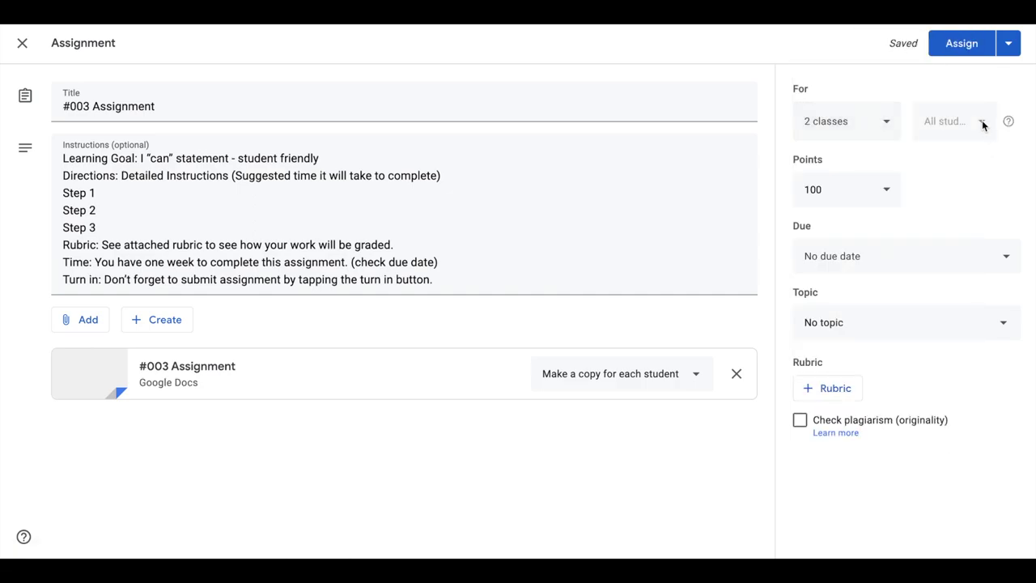
- Remove the extra class from the recipients so the assignment goes only to all students in Classroom 201
{"action": "left_click", "coordinate": [860, 121]}
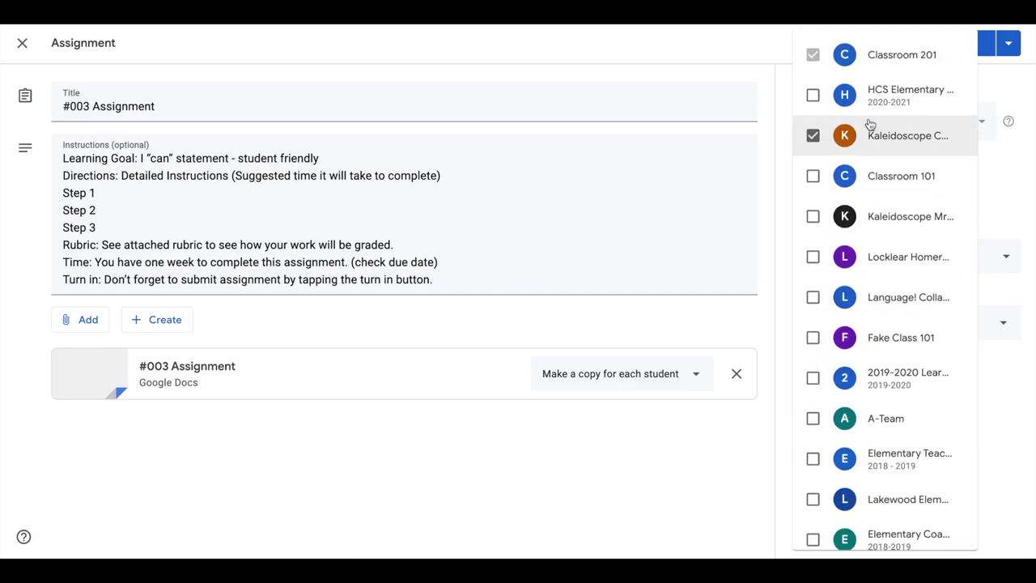
{"action": "left_click", "coordinate": [813, 96]}
{"action": "left_click", "coordinate": [813, 96]}
{"action": "left_click", "coordinate": [919, 135]}
{"action": "left_click", "coordinate": [999, 169]}
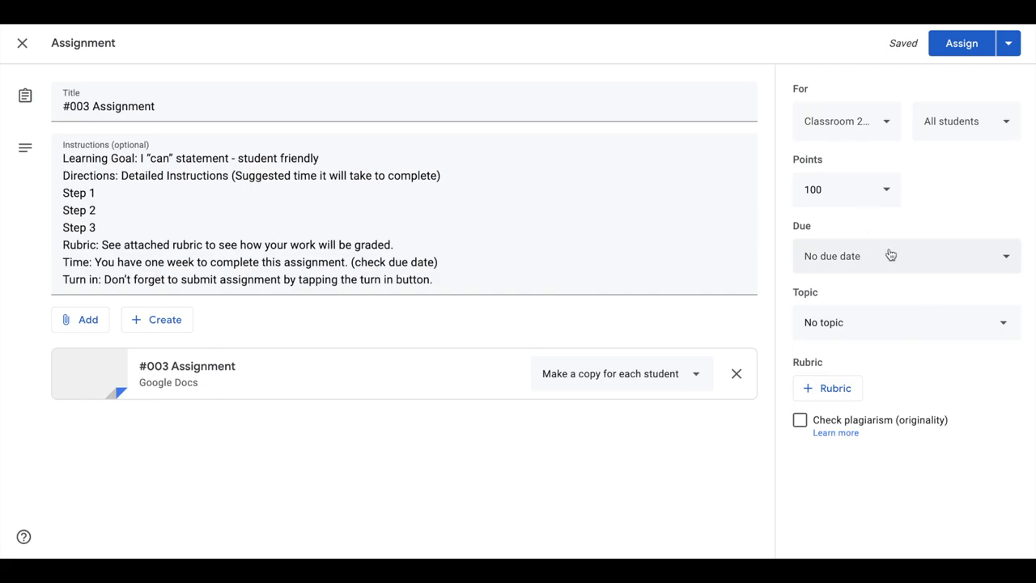
- Set the assignment's due date to August 5, 2020
{"action": "left_click", "coordinate": [996, 257]}
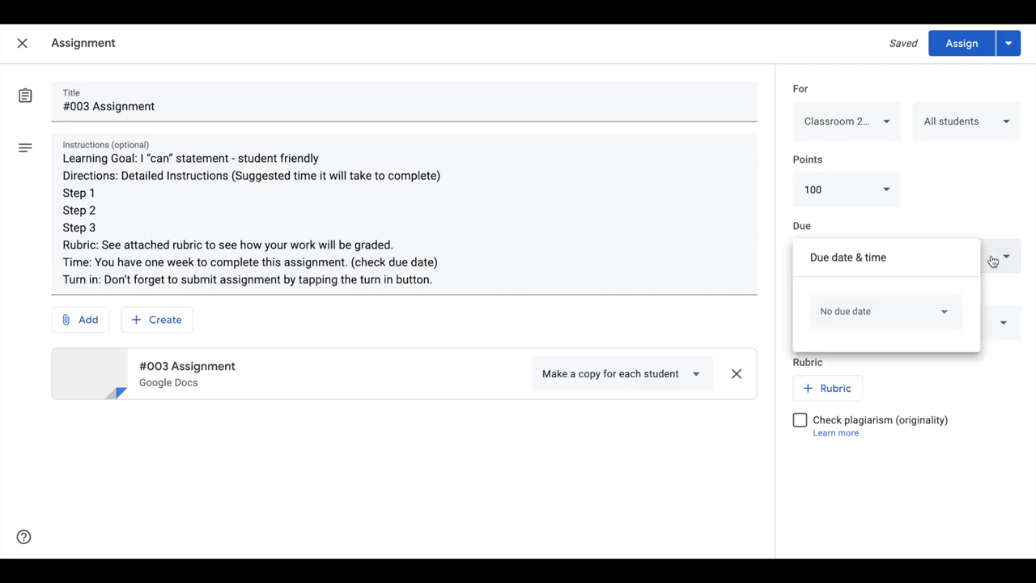
{"action": "left_click", "coordinate": [944, 314]}
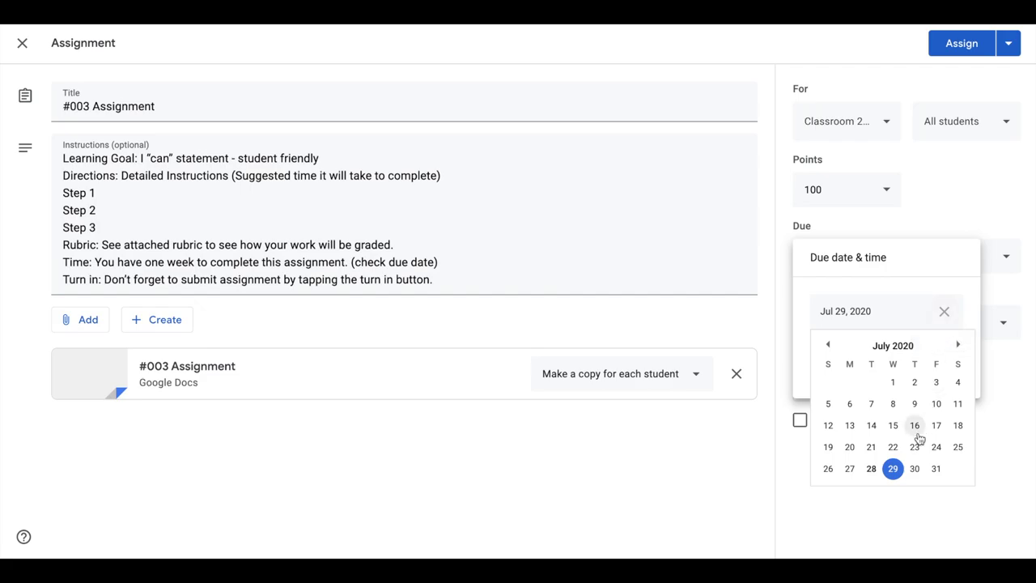
{"action": "left_click", "coordinate": [958, 344]}
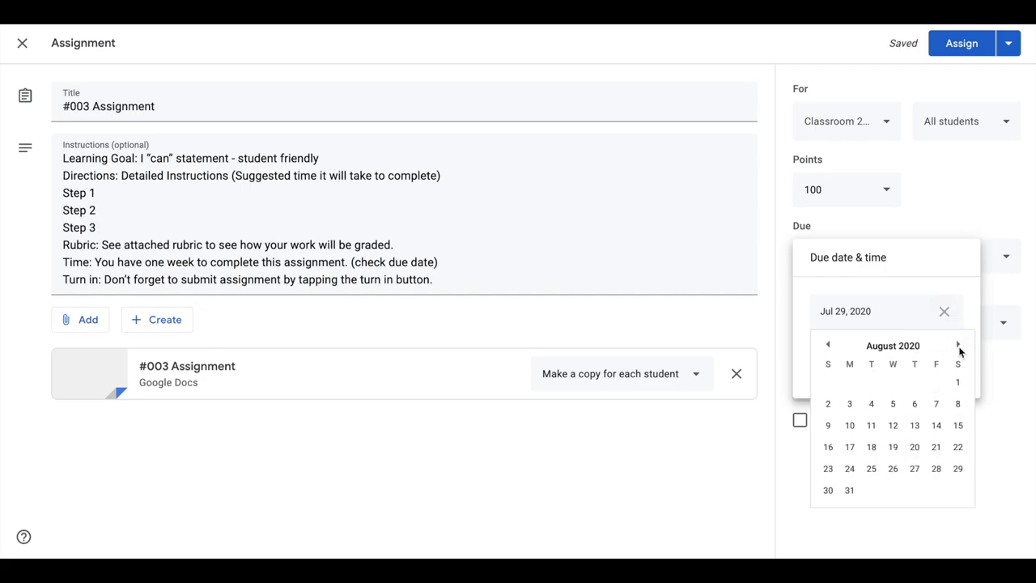
{"action": "left_click", "coordinate": [892, 408]}
{"action": "left_click", "coordinate": [918, 208]}
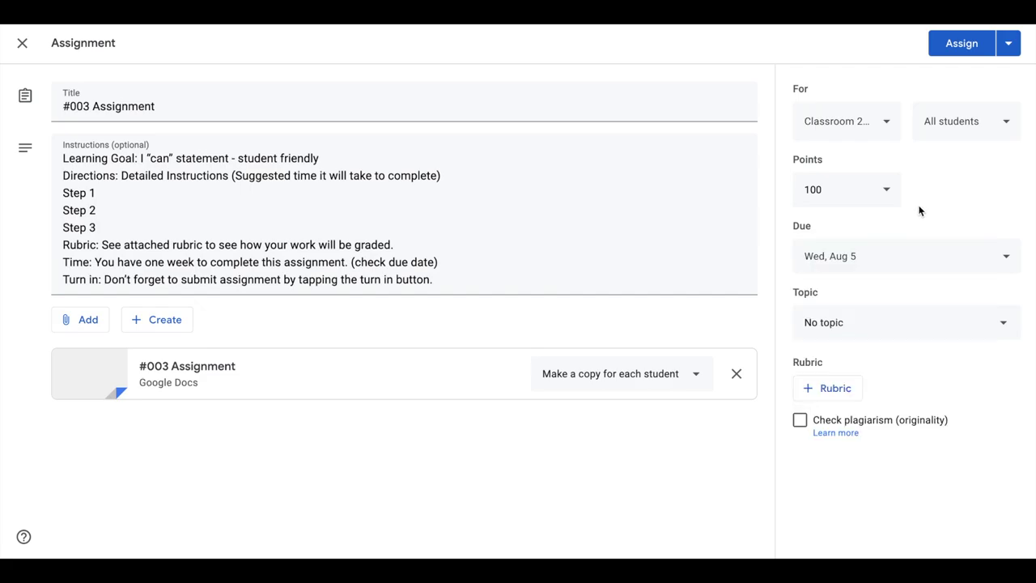
- Keep the assignment graded at 100 points and file it under the This Week topic
{"action": "left_click", "coordinate": [887, 189]}
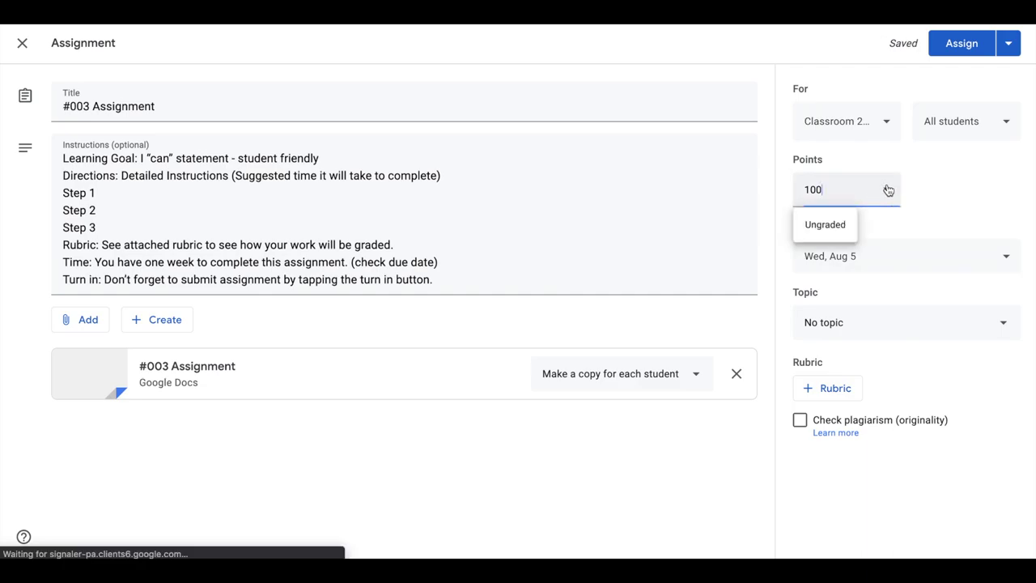
{"action": "left_click", "coordinate": [845, 200]}
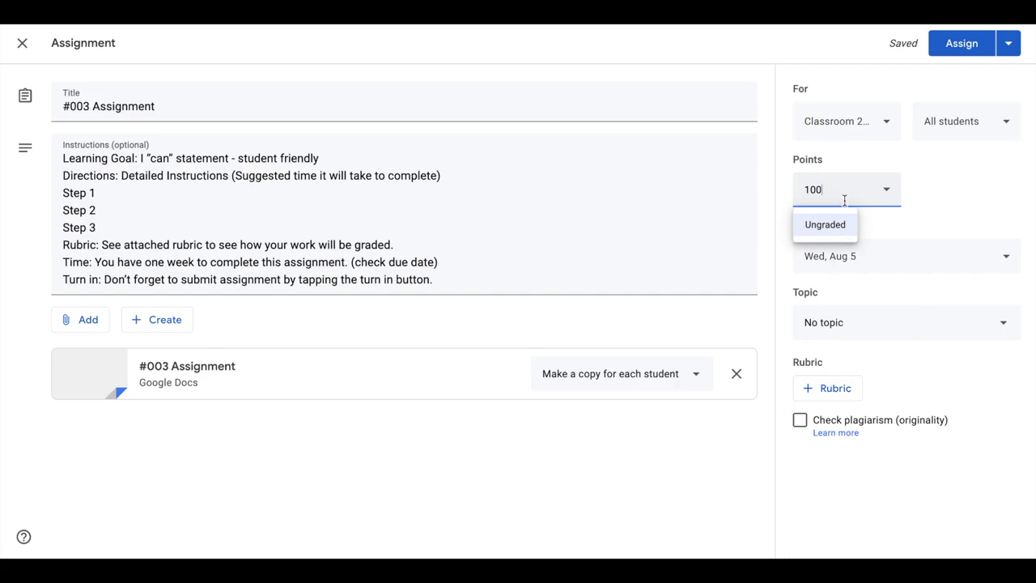
{"action": "left_click", "coordinate": [895, 235]}
{"action": "left_click", "coordinate": [954, 324]}
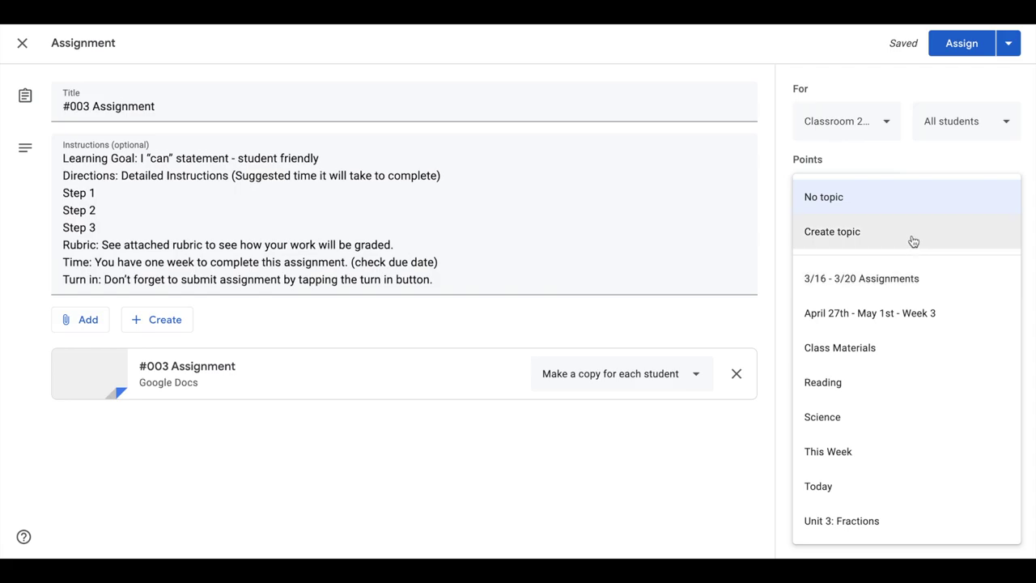
{"action": "left_click", "coordinate": [900, 450]}
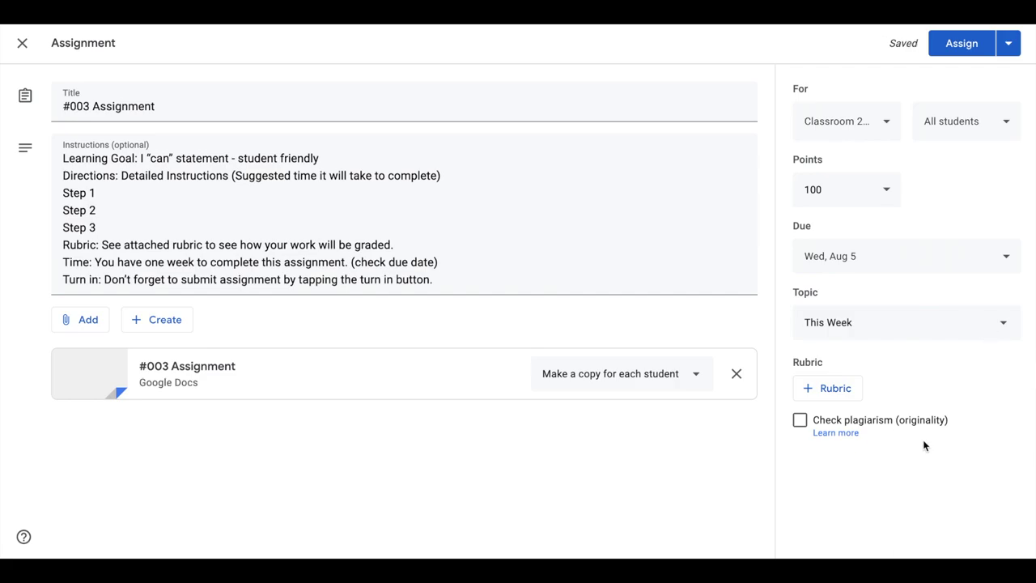
- Check the rubric and posting options, and assign #003 Assignment to the class right away
{"action": "left_click", "coordinate": [810, 391]}
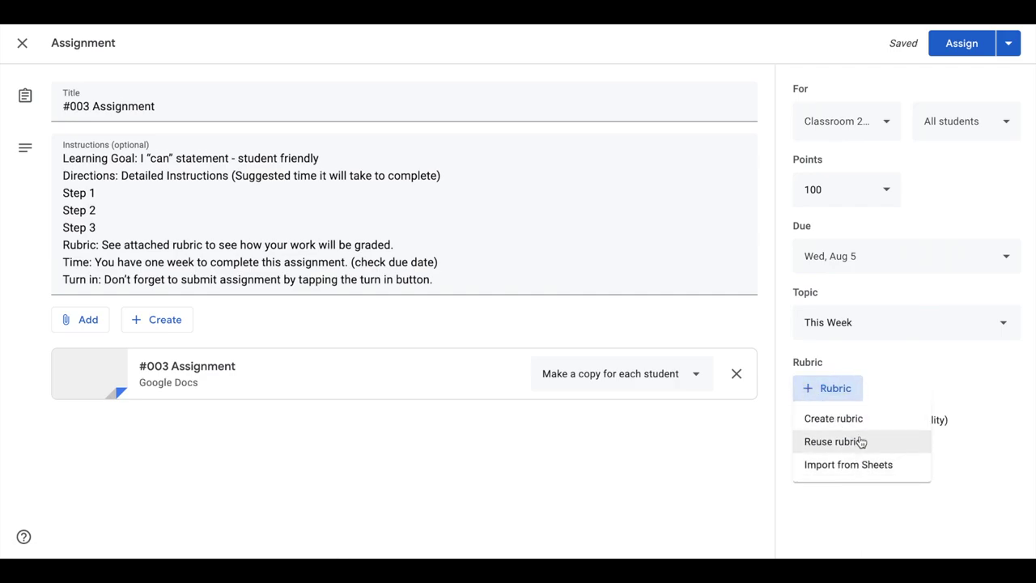
{"action": "left_click", "coordinate": [924, 374]}
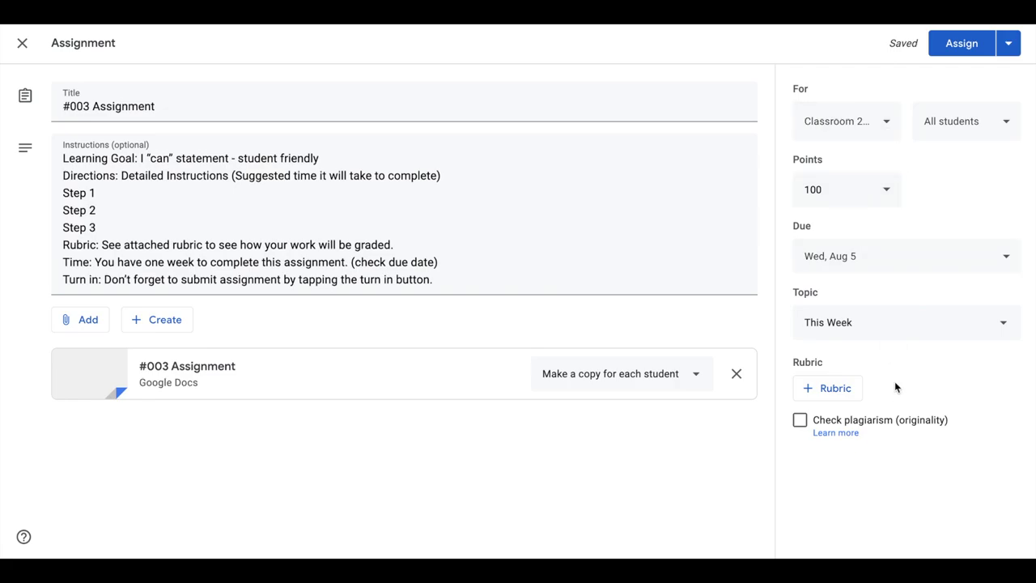
{"action": "left_click", "coordinate": [1010, 49]}
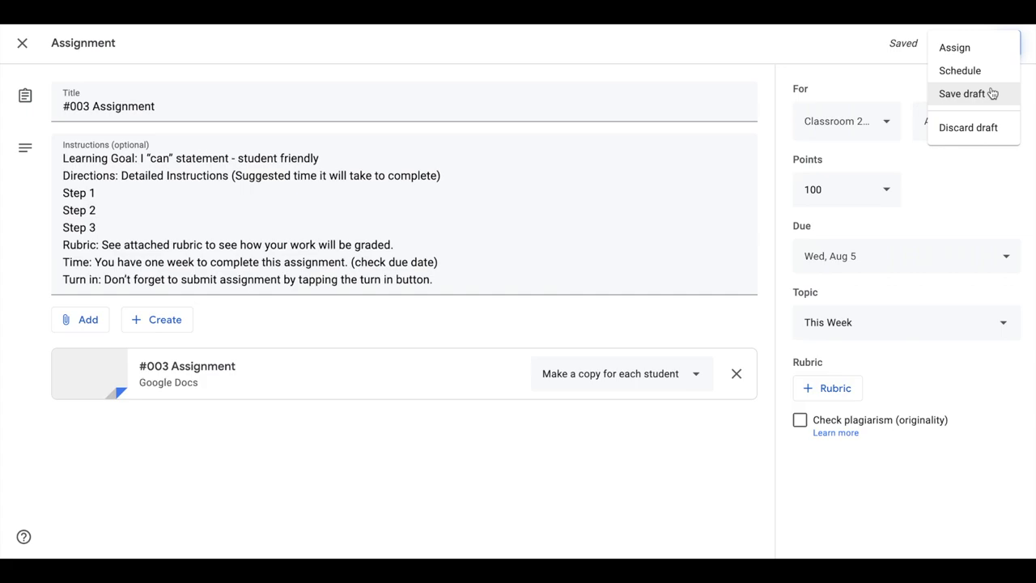
{"action": "left_click", "coordinate": [992, 181]}
{"action": "left_click", "coordinate": [969, 43]}
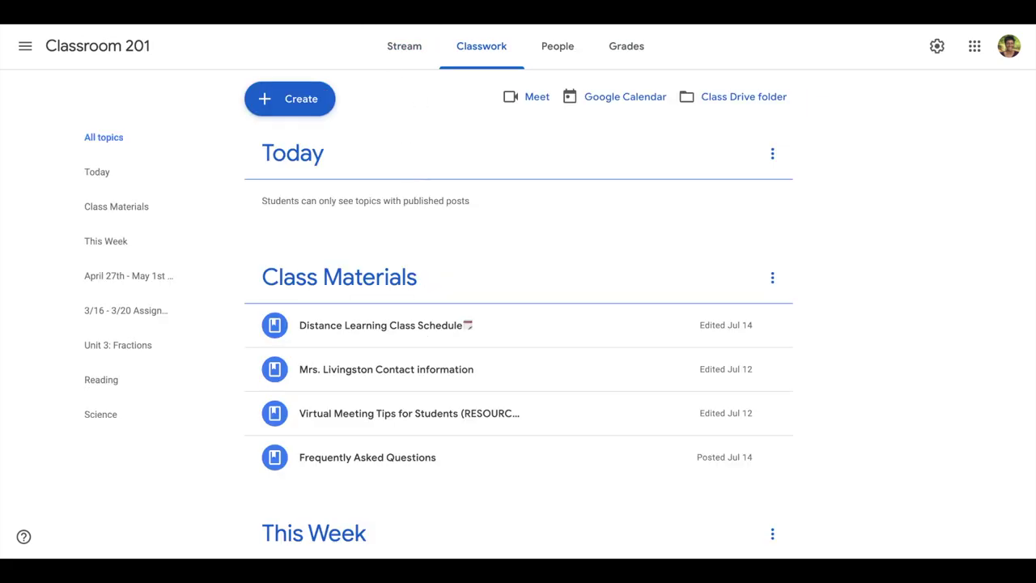
- Expand the posted #003 Assignment under This Week and review its details and the topic's options
{"action": "scroll", "coordinate": [558, 159], "scroll_direction": "down", "scroll_amount": 5}
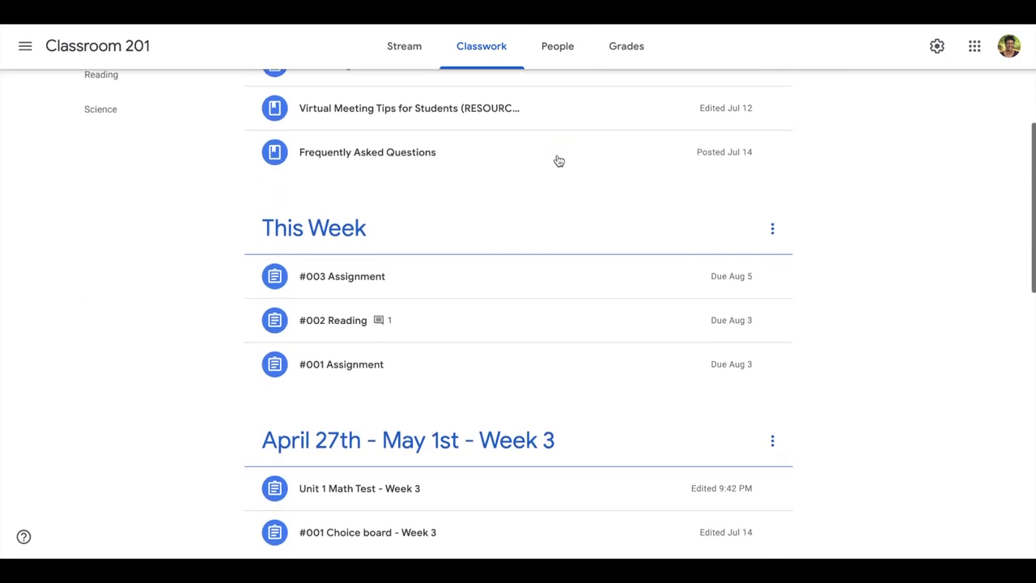
{"action": "left_click", "coordinate": [371, 185]}
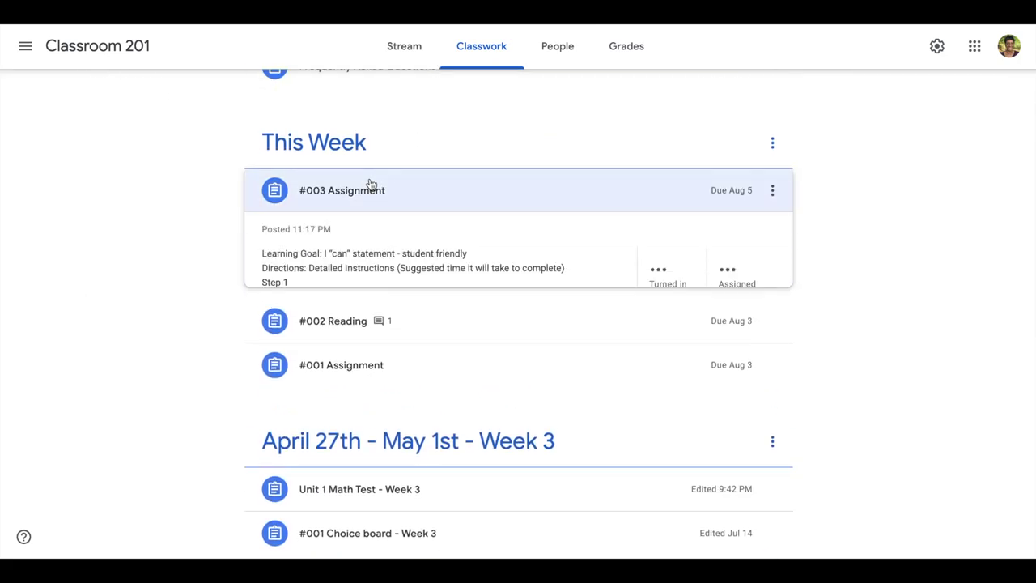
{"action": "scroll", "coordinate": [435, 269], "scroll_direction": "down", "scroll_amount": 2}
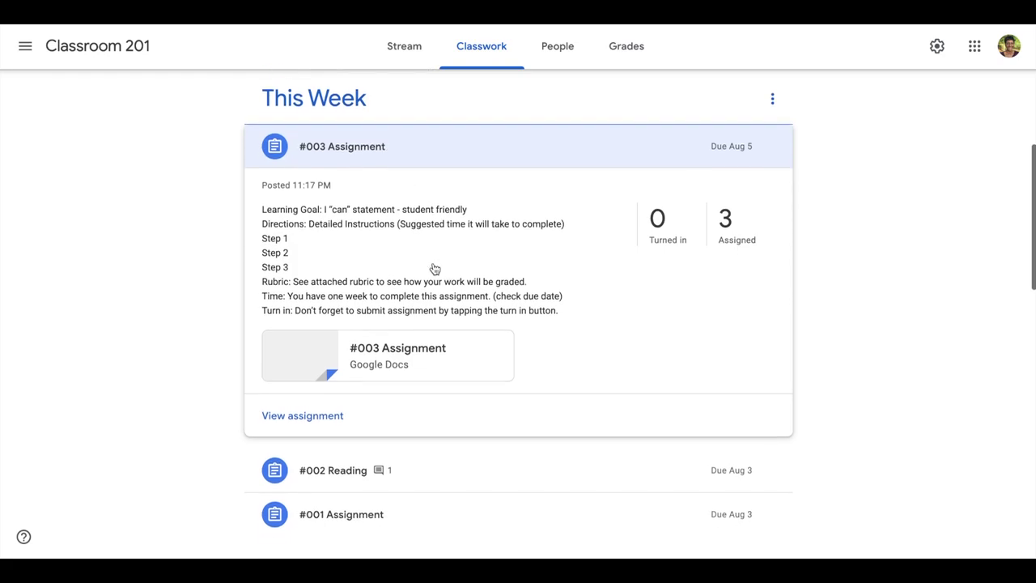
{"action": "scroll", "coordinate": [435, 269], "scroll_direction": "up", "scroll_amount": 1}
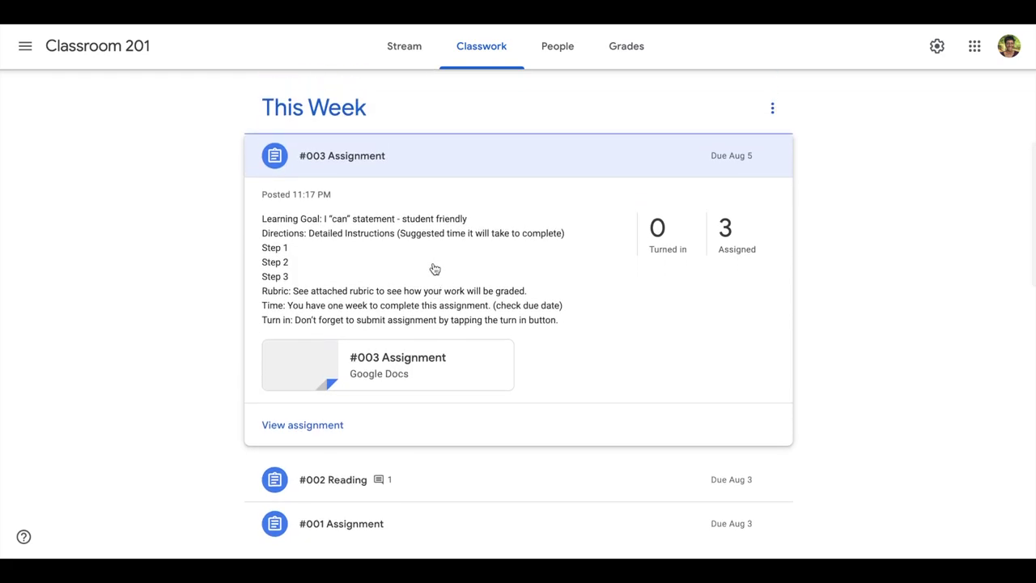
{"action": "scroll", "coordinate": [434, 269], "scroll_direction": "down", "scroll_amount": 1}
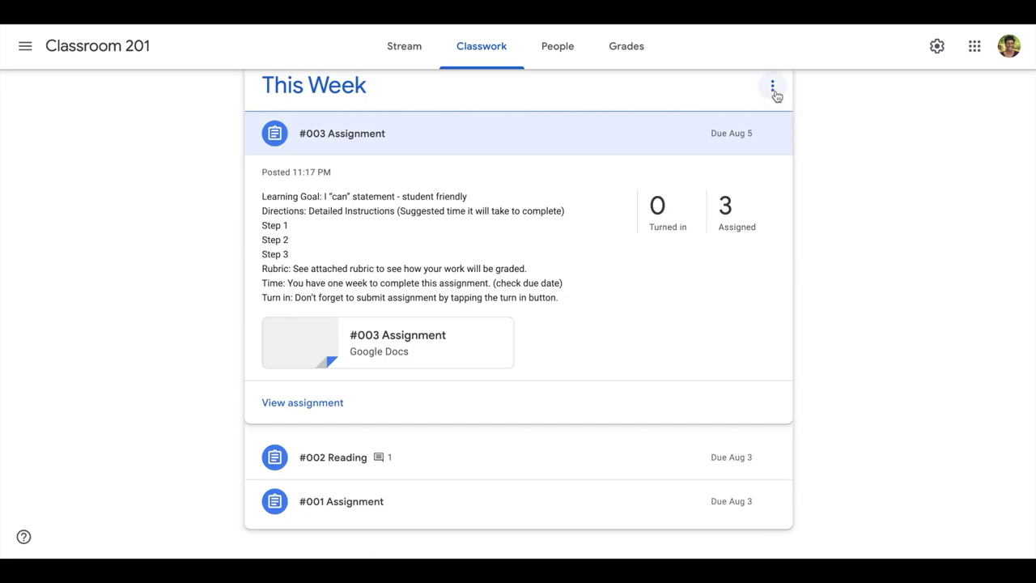
{"action": "left_click", "coordinate": [774, 87]}
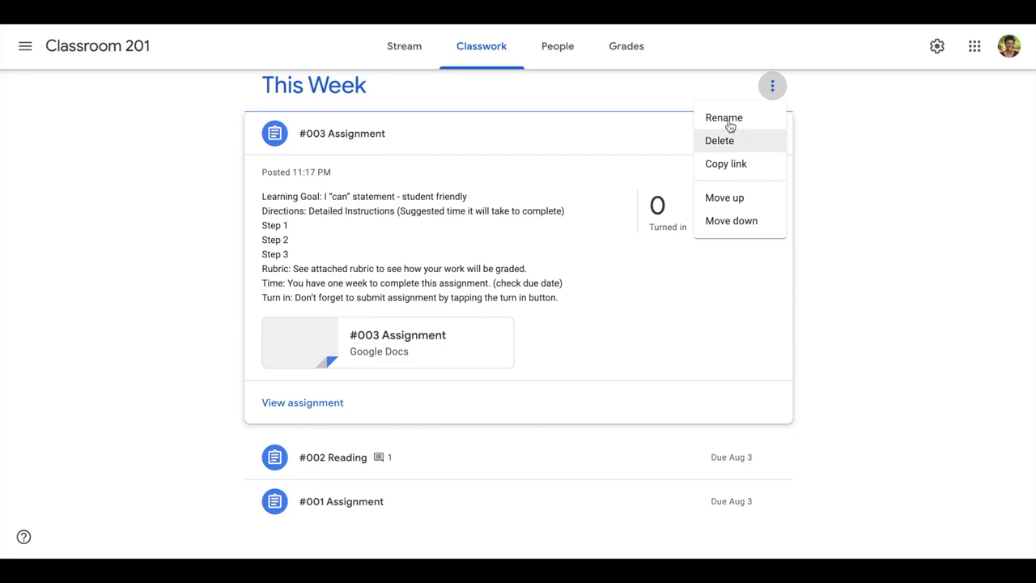
{"action": "left_click", "coordinate": [795, 225]}
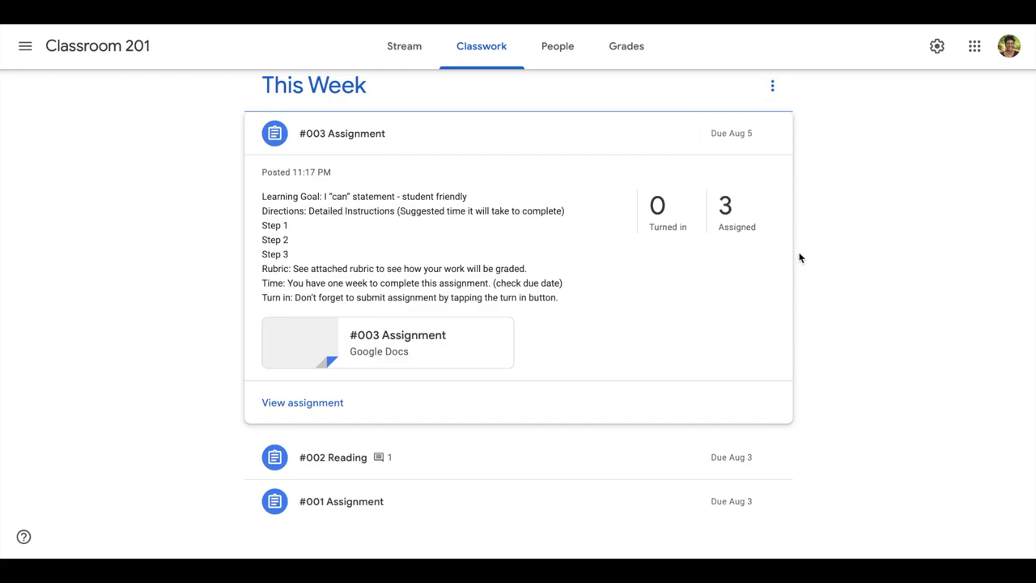
- View the full #003 Assignment, checking its student work, its instructions and the class comment field
{"action": "scroll", "coordinate": [275, 388], "scroll_direction": "down", "scroll_amount": 1}
{"action": "left_click", "coordinate": [287, 361]}
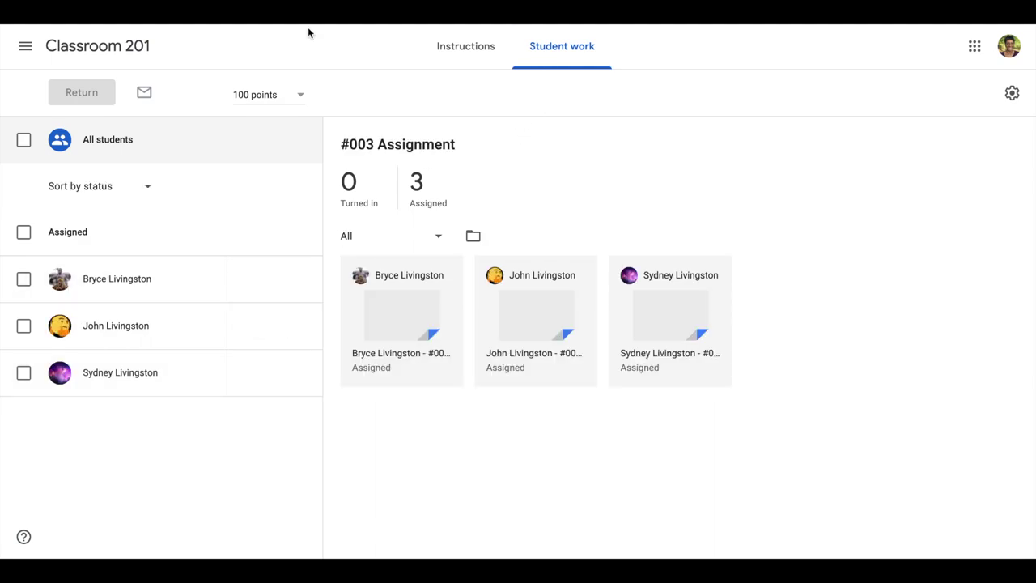
{"action": "left_click", "coordinate": [472, 61]}
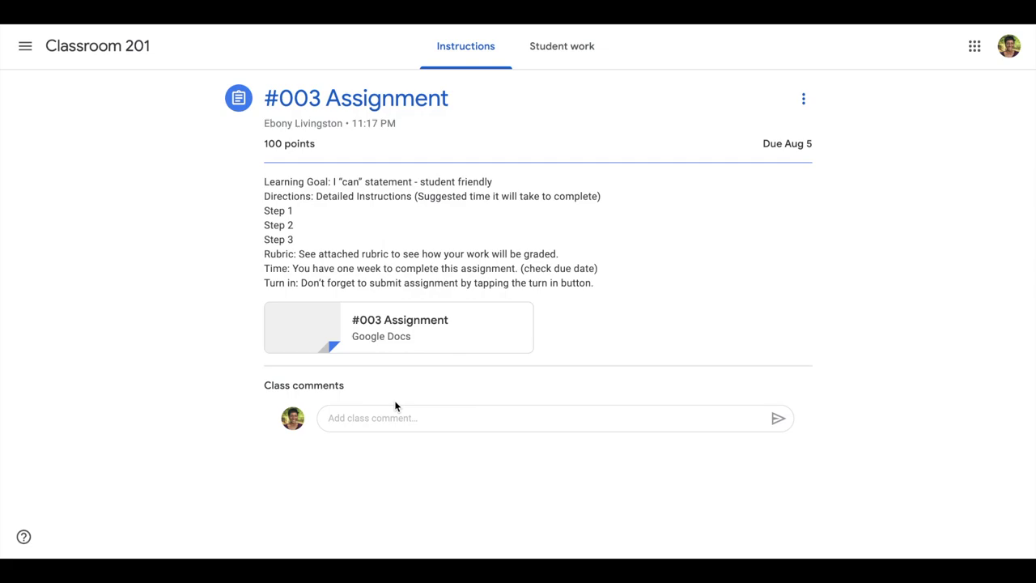
{"action": "left_click", "coordinate": [379, 423]}
{"action": "left_click", "coordinate": [366, 421]}
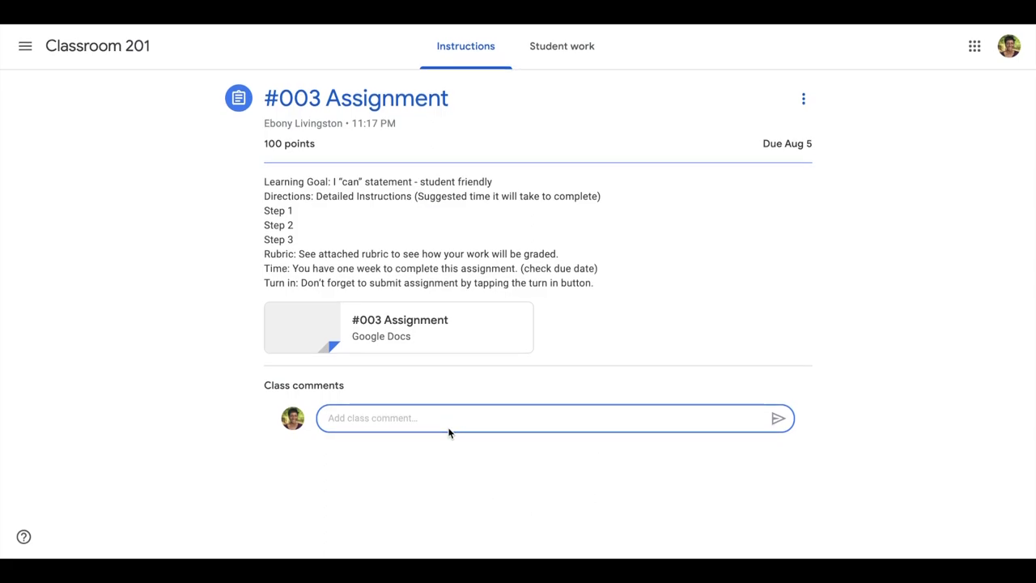
{"action": "scroll", "coordinate": [427, 275], "scroll_direction": "up", "scroll_amount": 2}
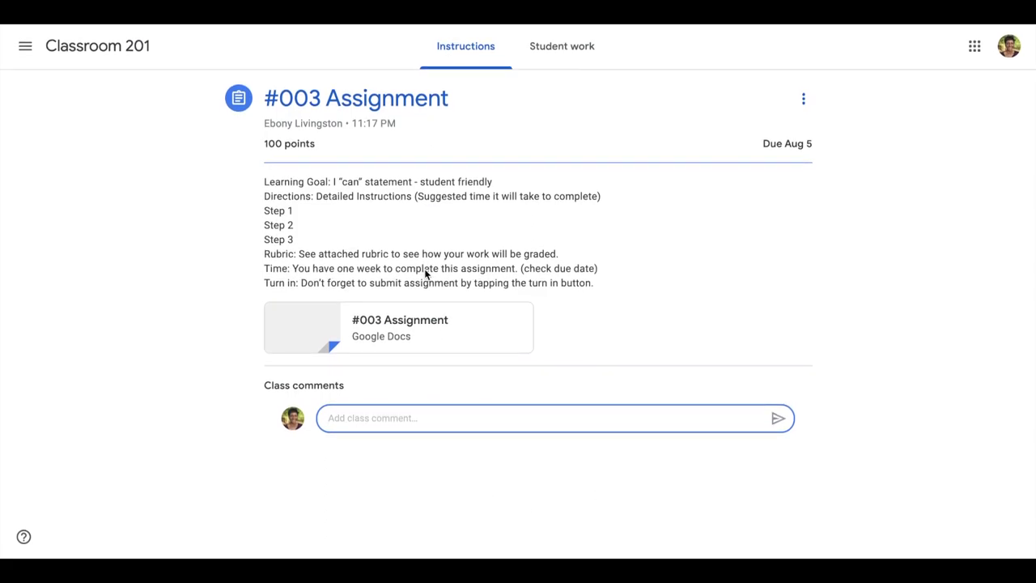